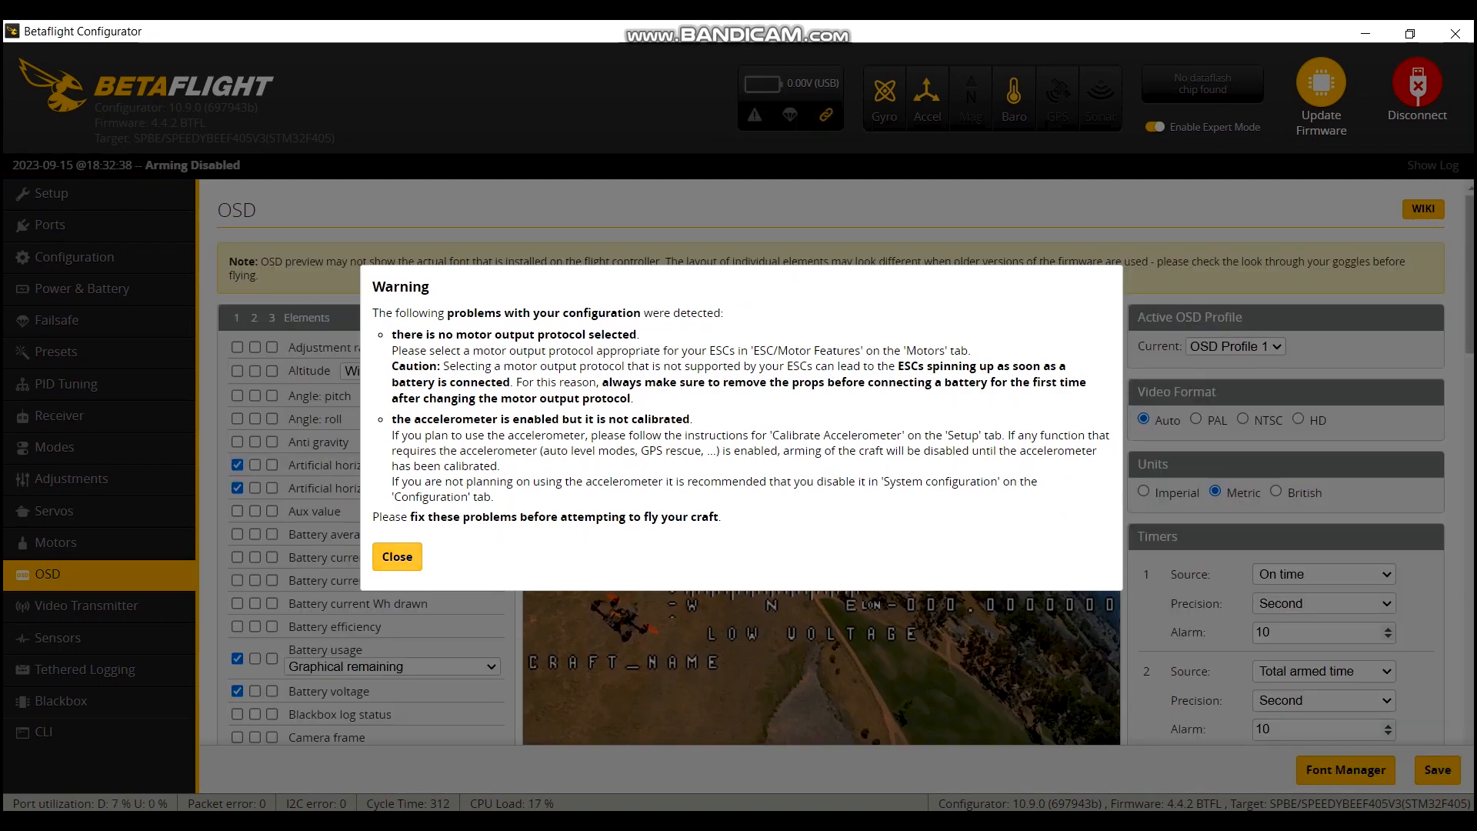
Dismiss the configuration warning and set the UART5 sensor input to Disabled in the port settings
left_click(397, 556)
left_click(50, 193)
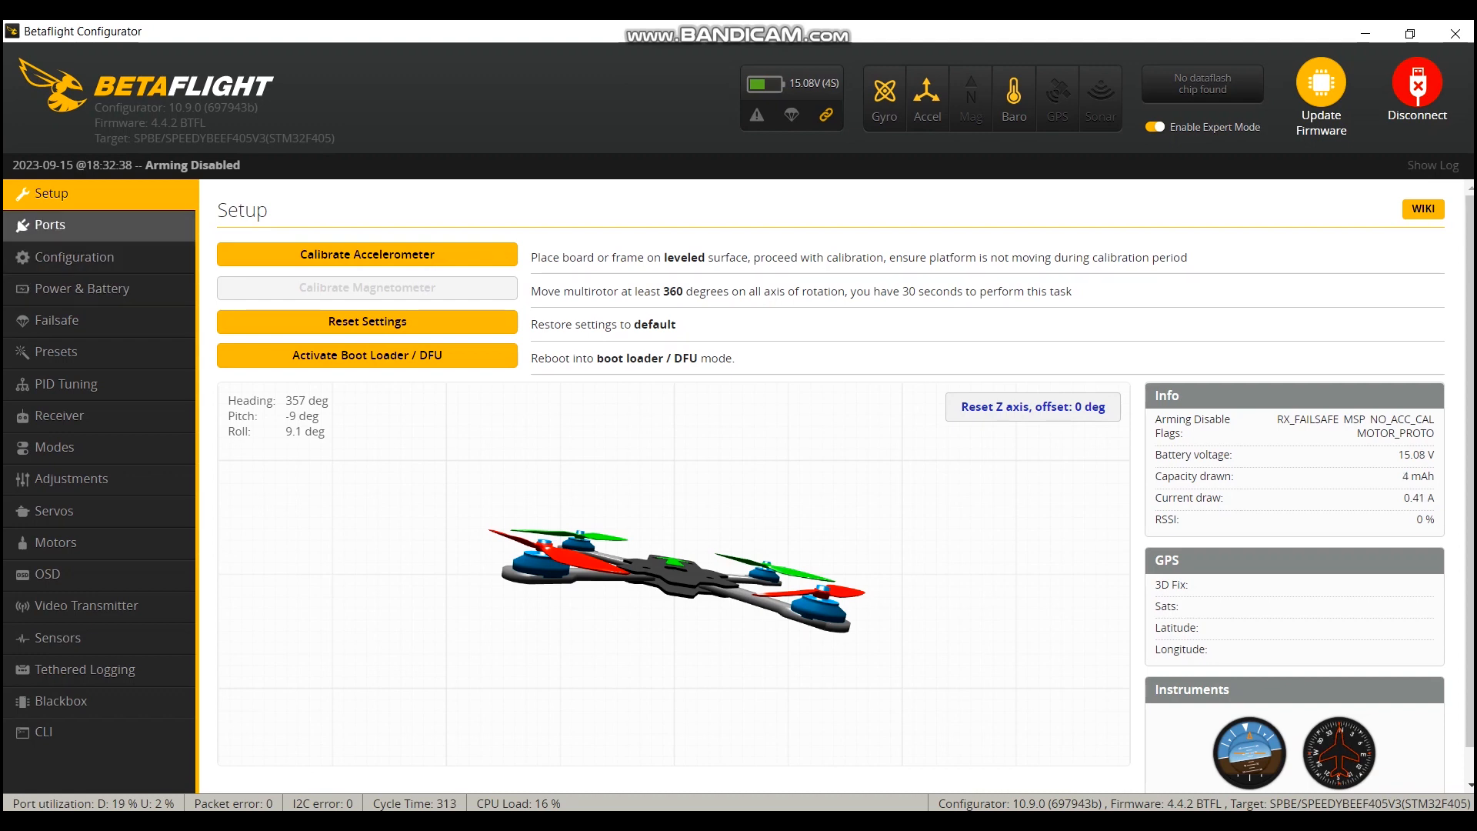
left_click(50, 225)
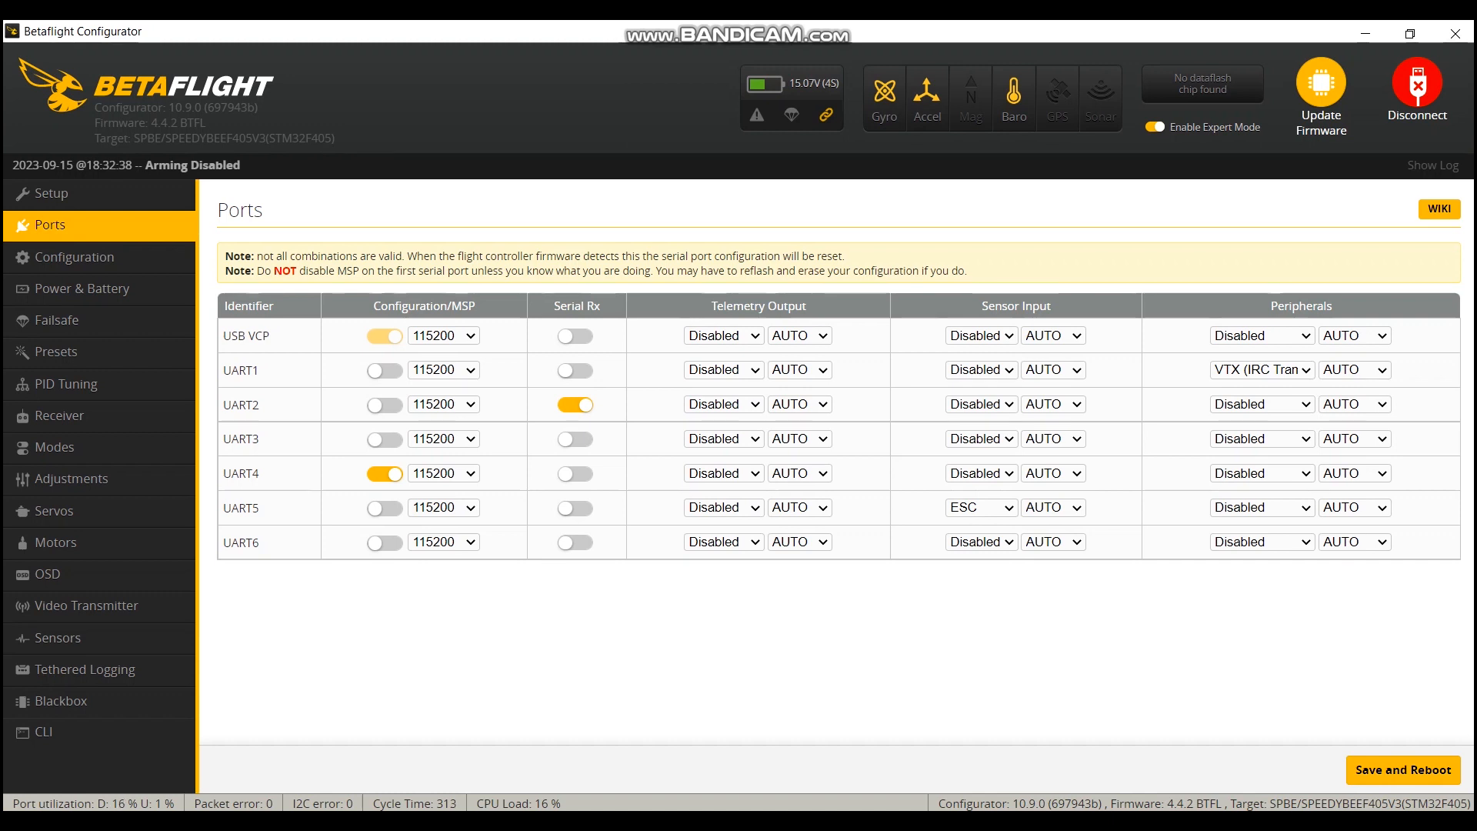
left_click(981, 507)
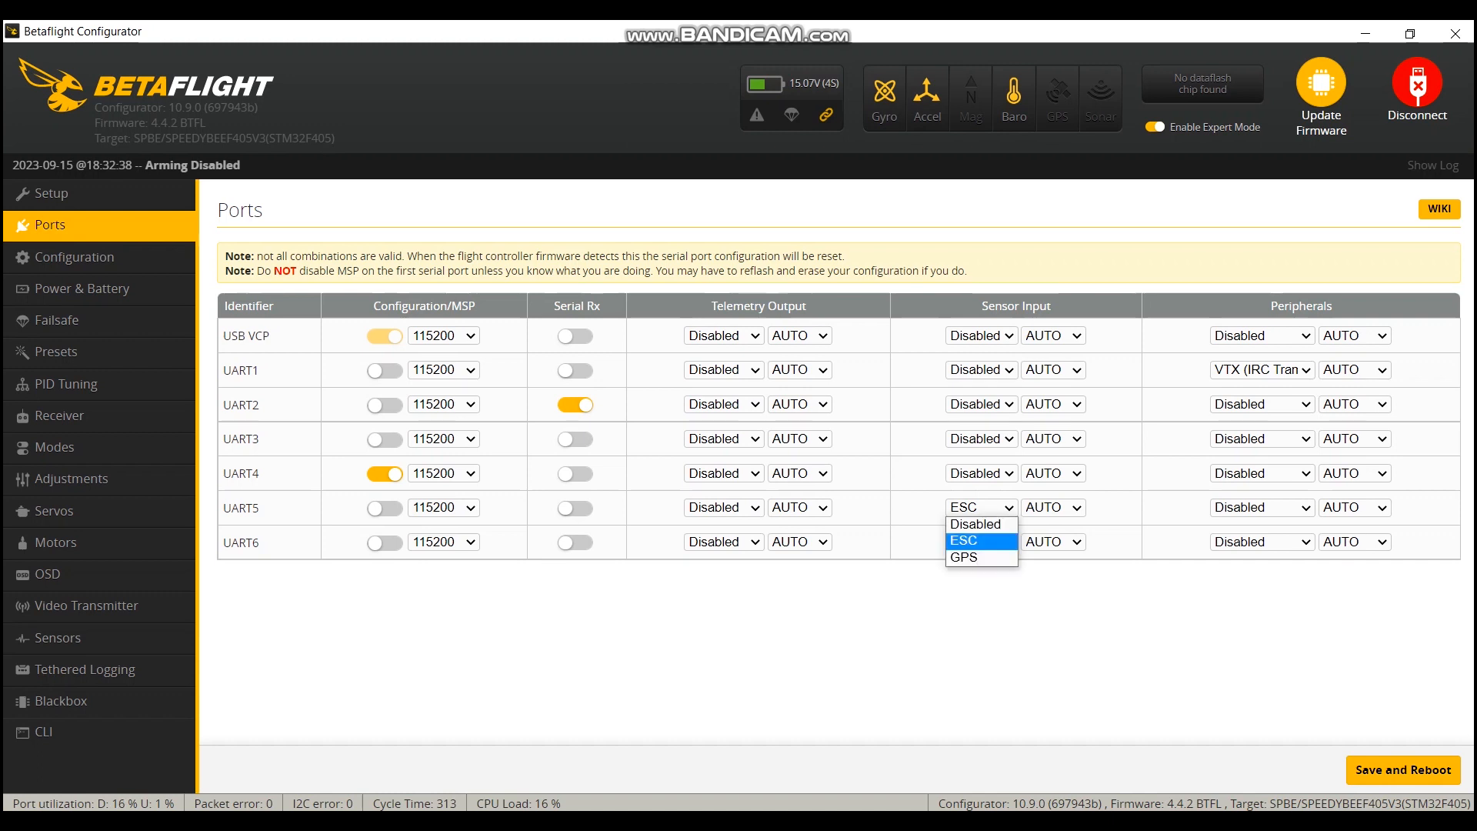
left_click(975, 521)
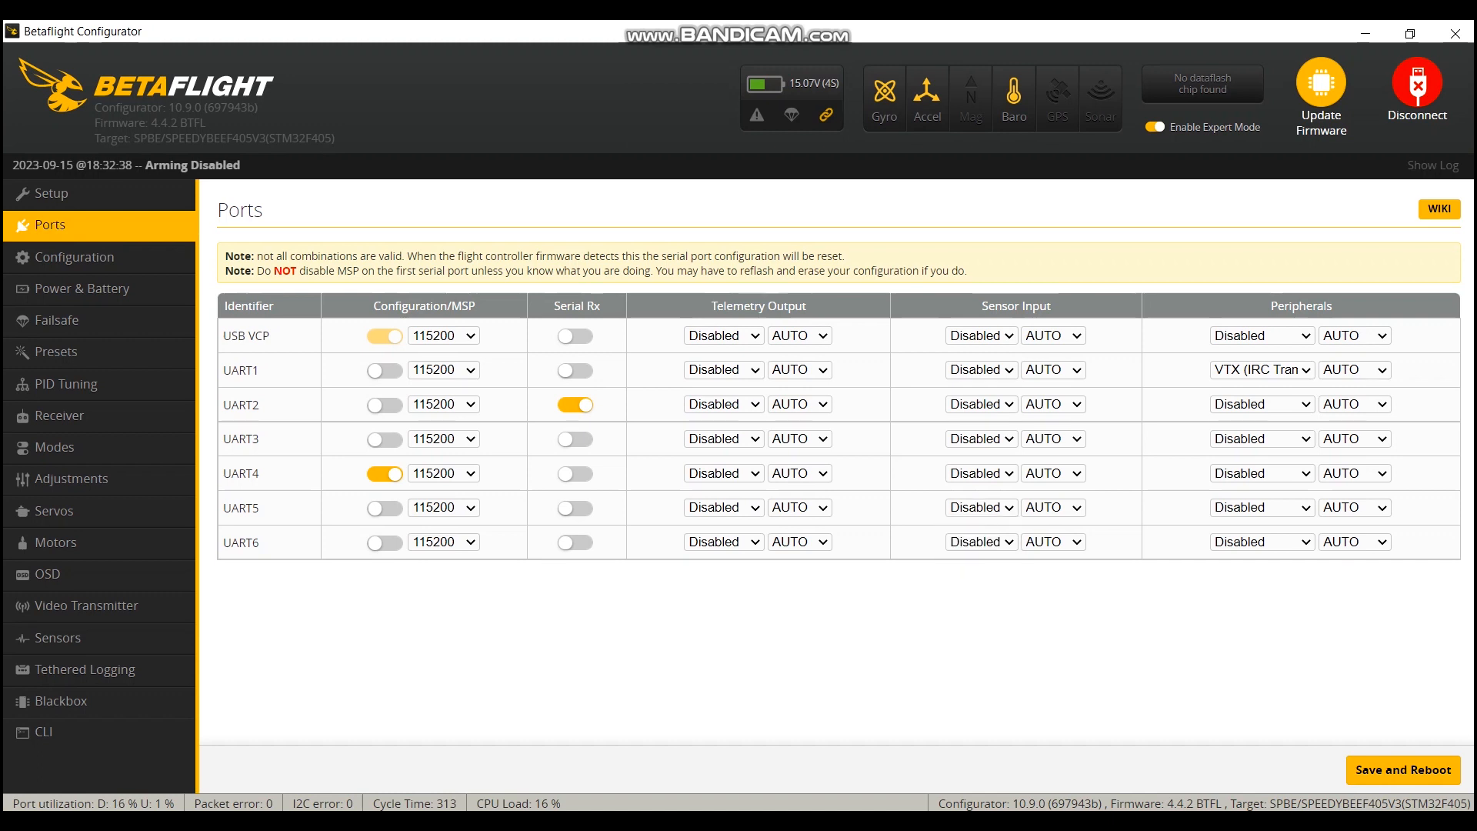
Set the UART6 sensor input to GPS at 57600 baud, and save and reboot the flight controller
left_click(981, 542)
left_click(971, 591)
left_click(1053, 542)
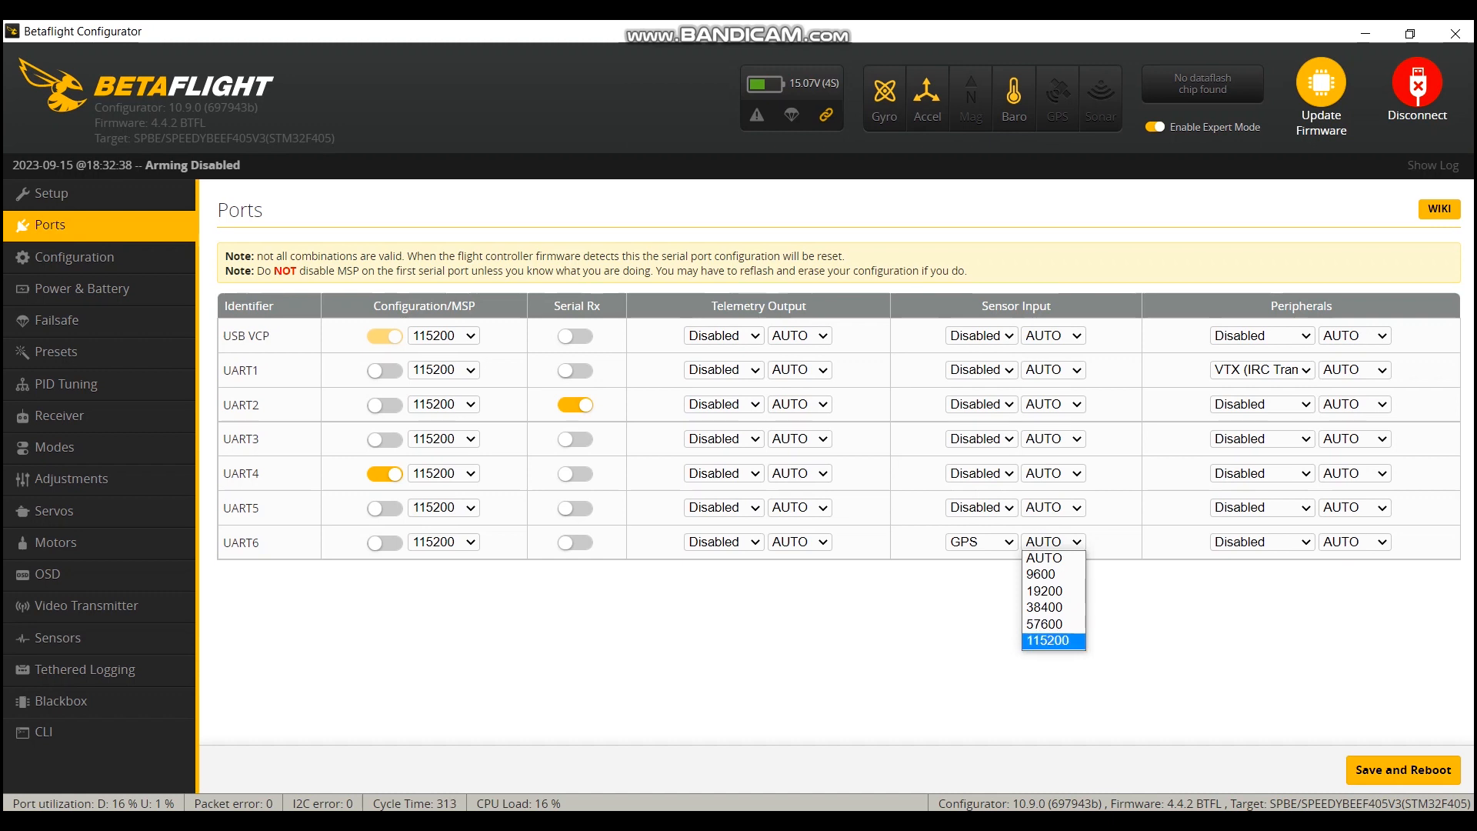
key("Return")
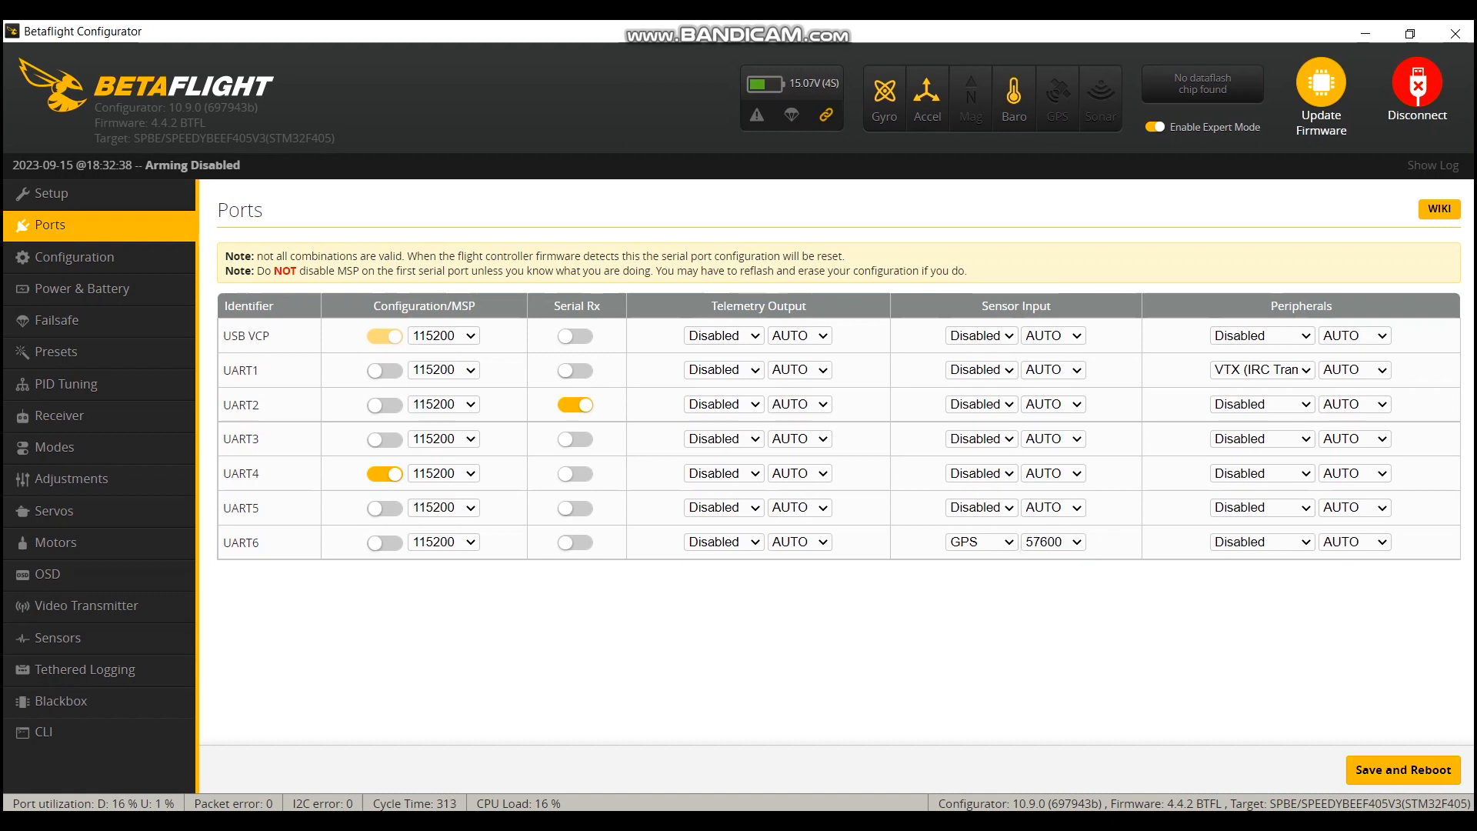
left_click(1404, 770)
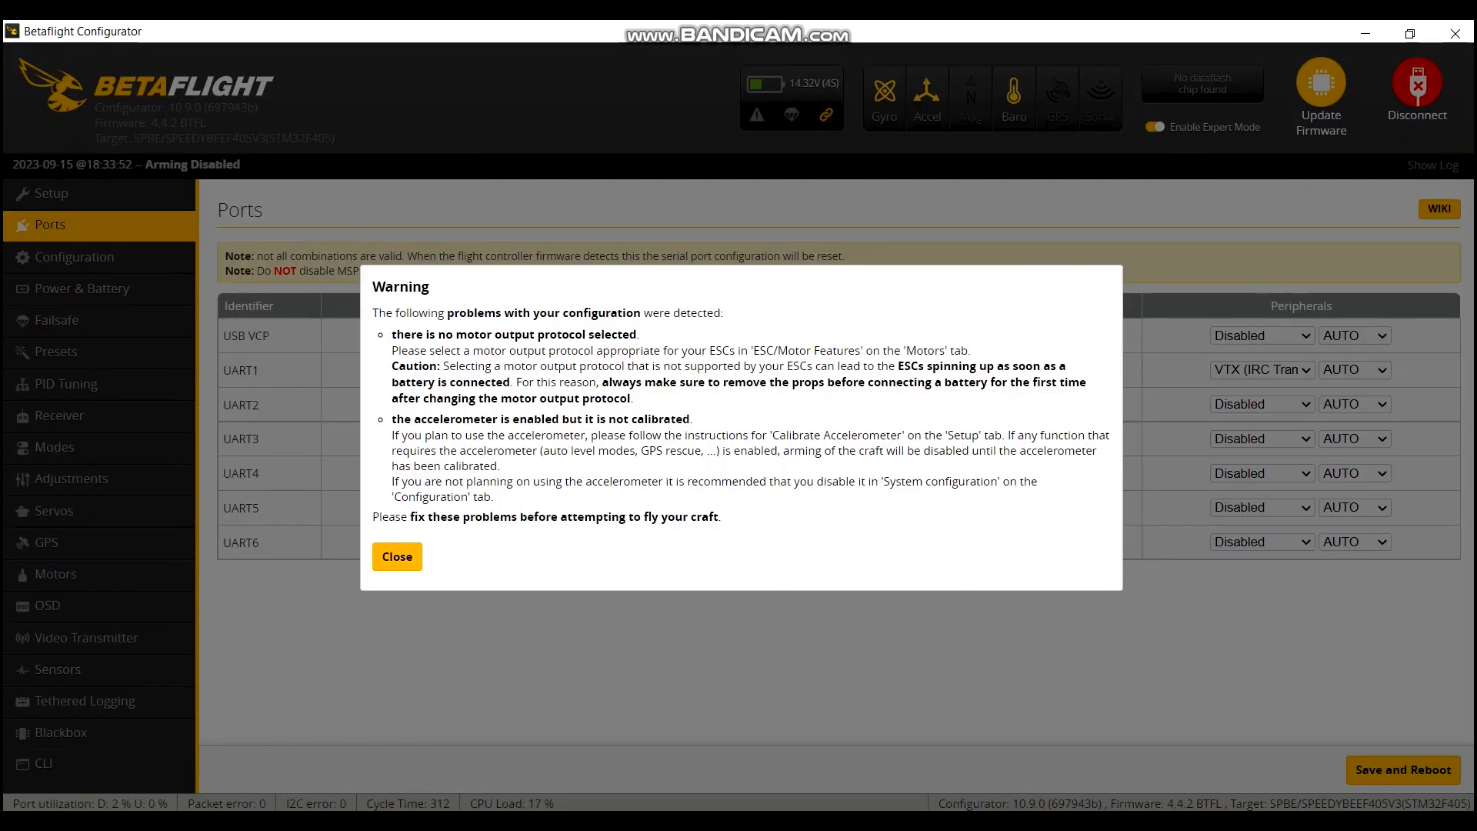
left_click(397, 557)
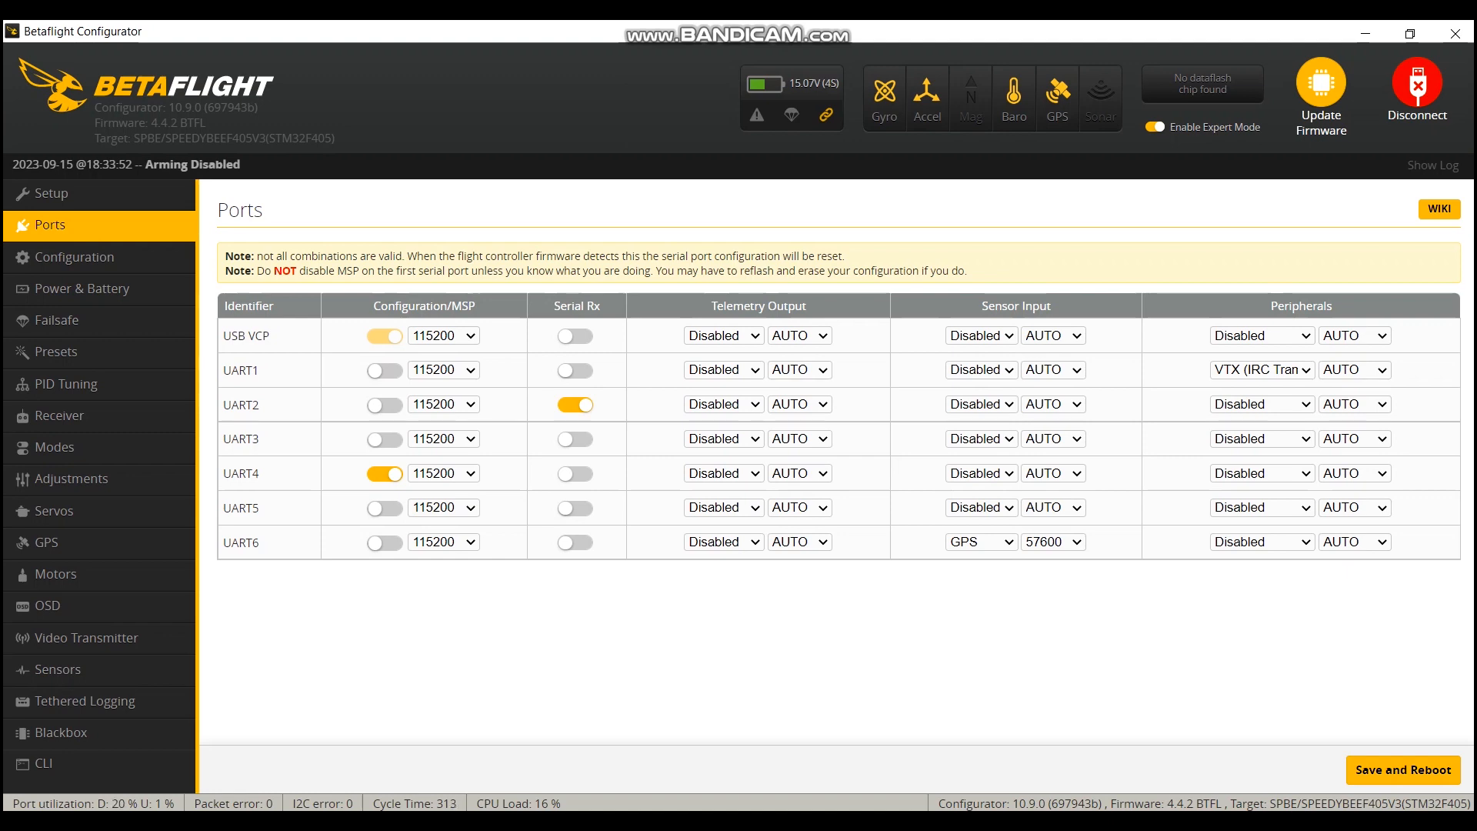
In the Configuration page's Personalization section, set the craft name to Aviationrcfly and fill in the pilot name
left_click(74, 257)
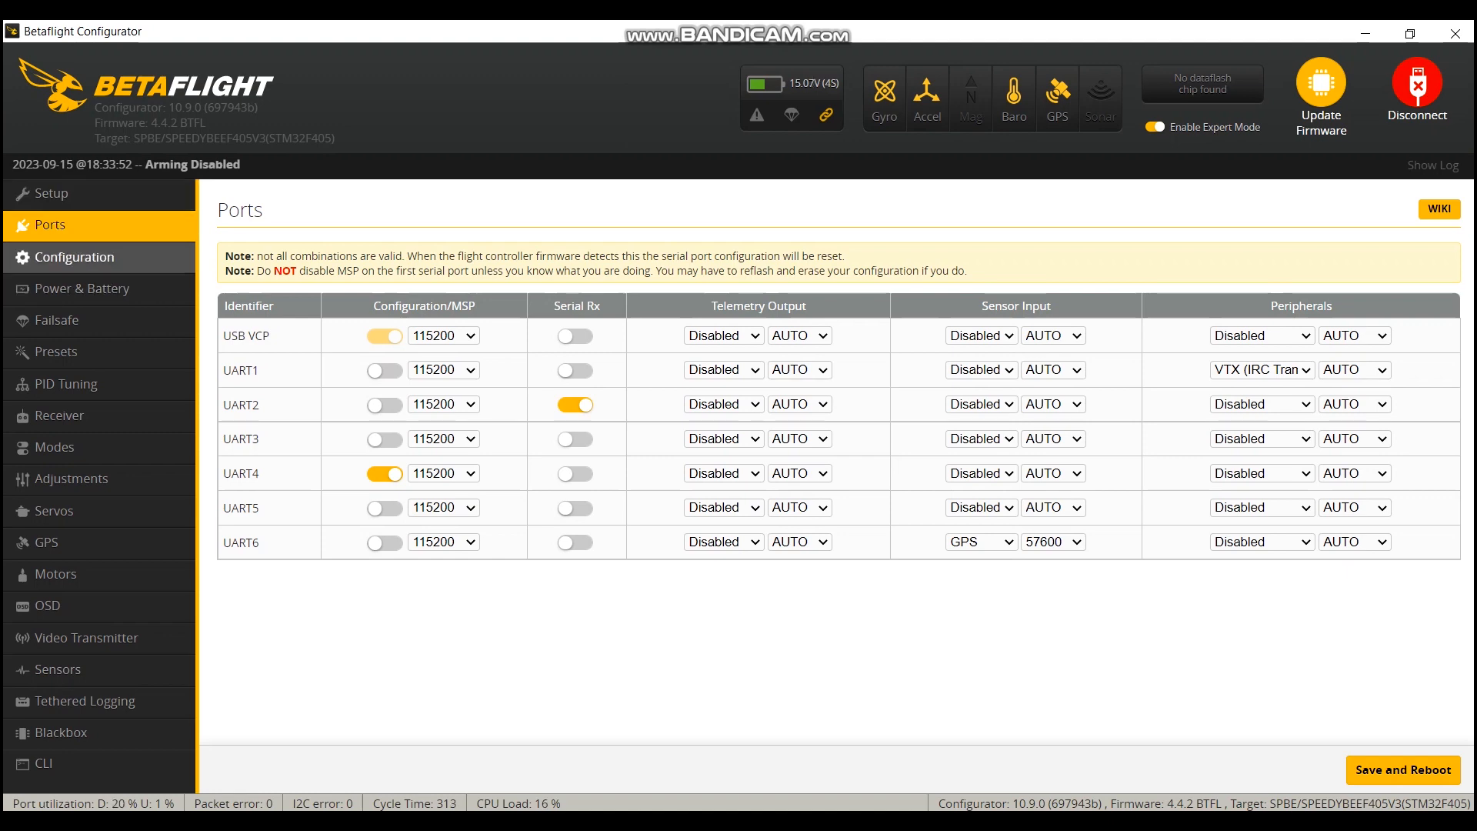
scroll(1423, 270, "down", 1)
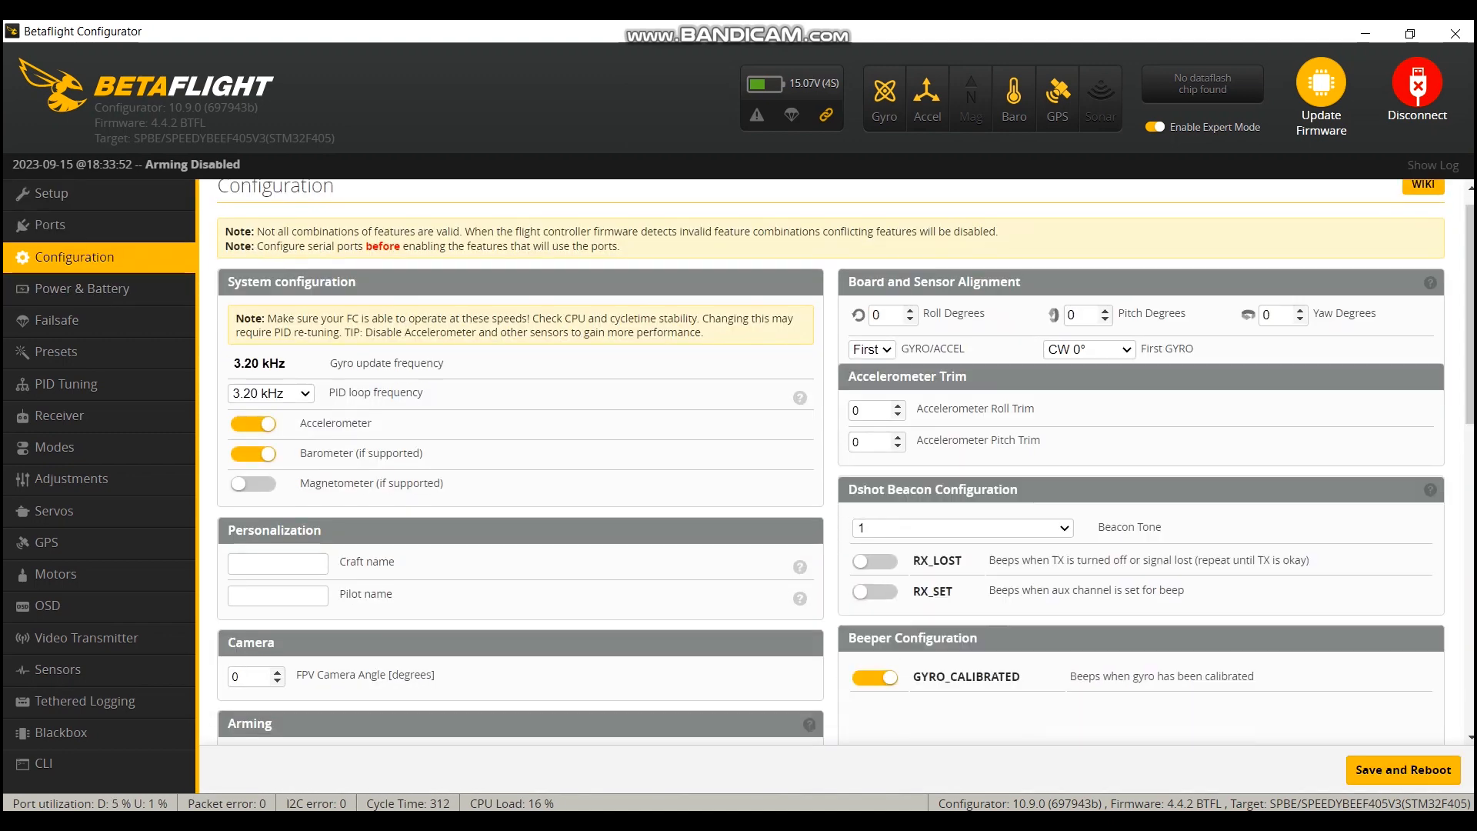
scroll(831, 462, "down", 2)
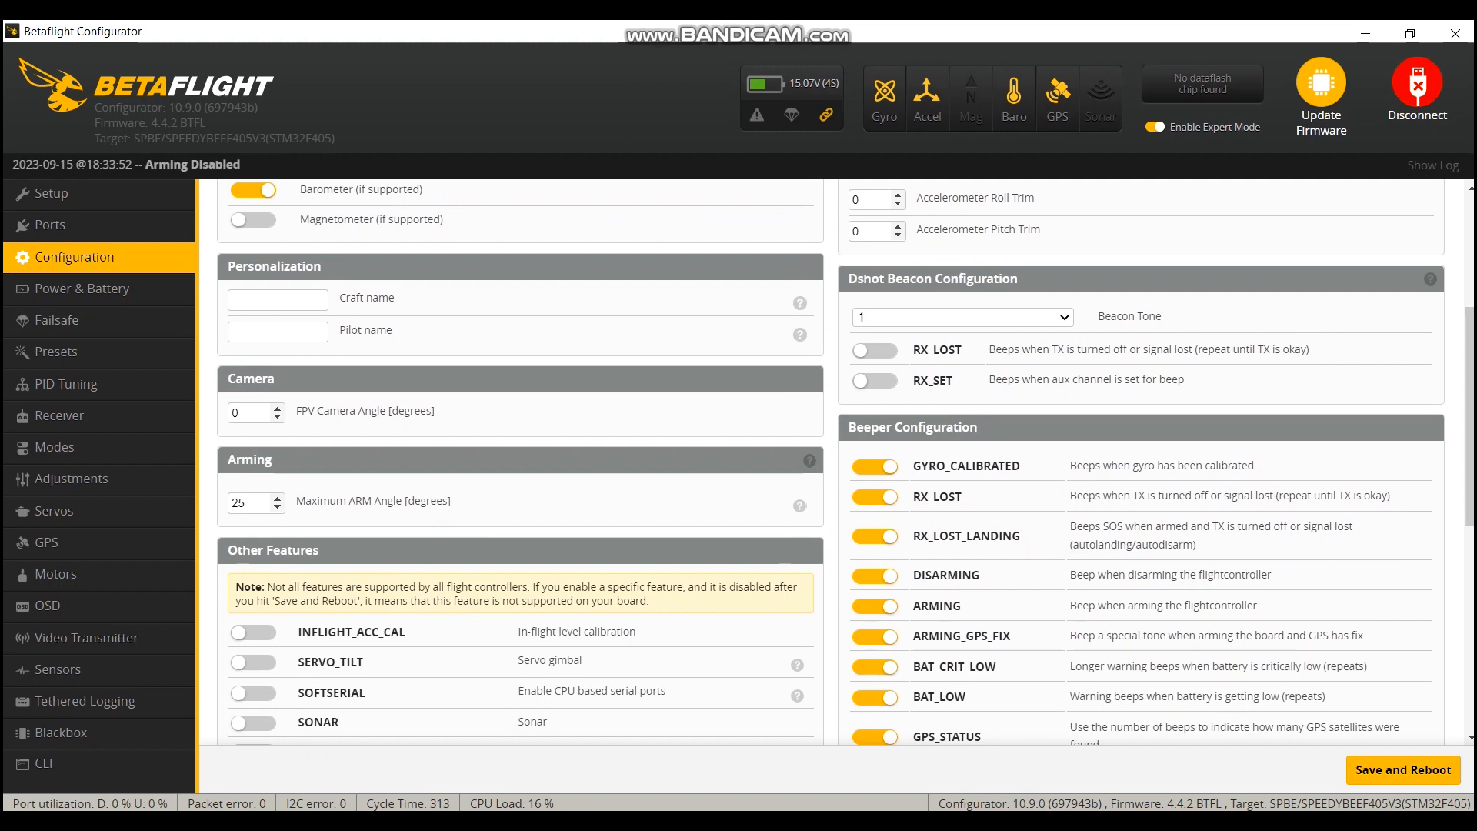
left_click(278, 300)
left_click(296, 333)
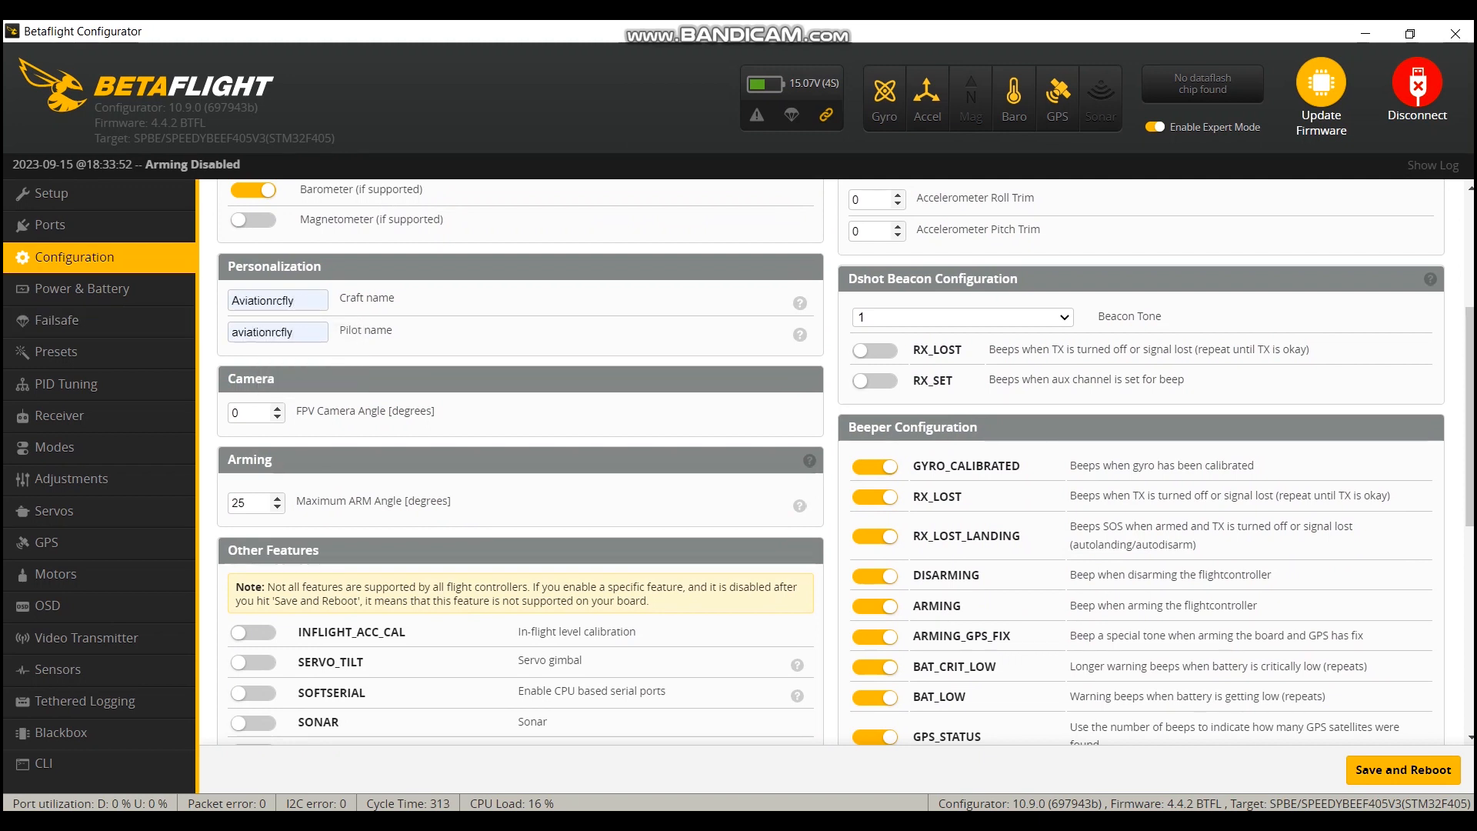
Enable Set Home Point Once in the GPS configuration and choose None as the ground assistance type
scroll(831, 461, "down", 2)
scroll(802, 232, "down", 1)
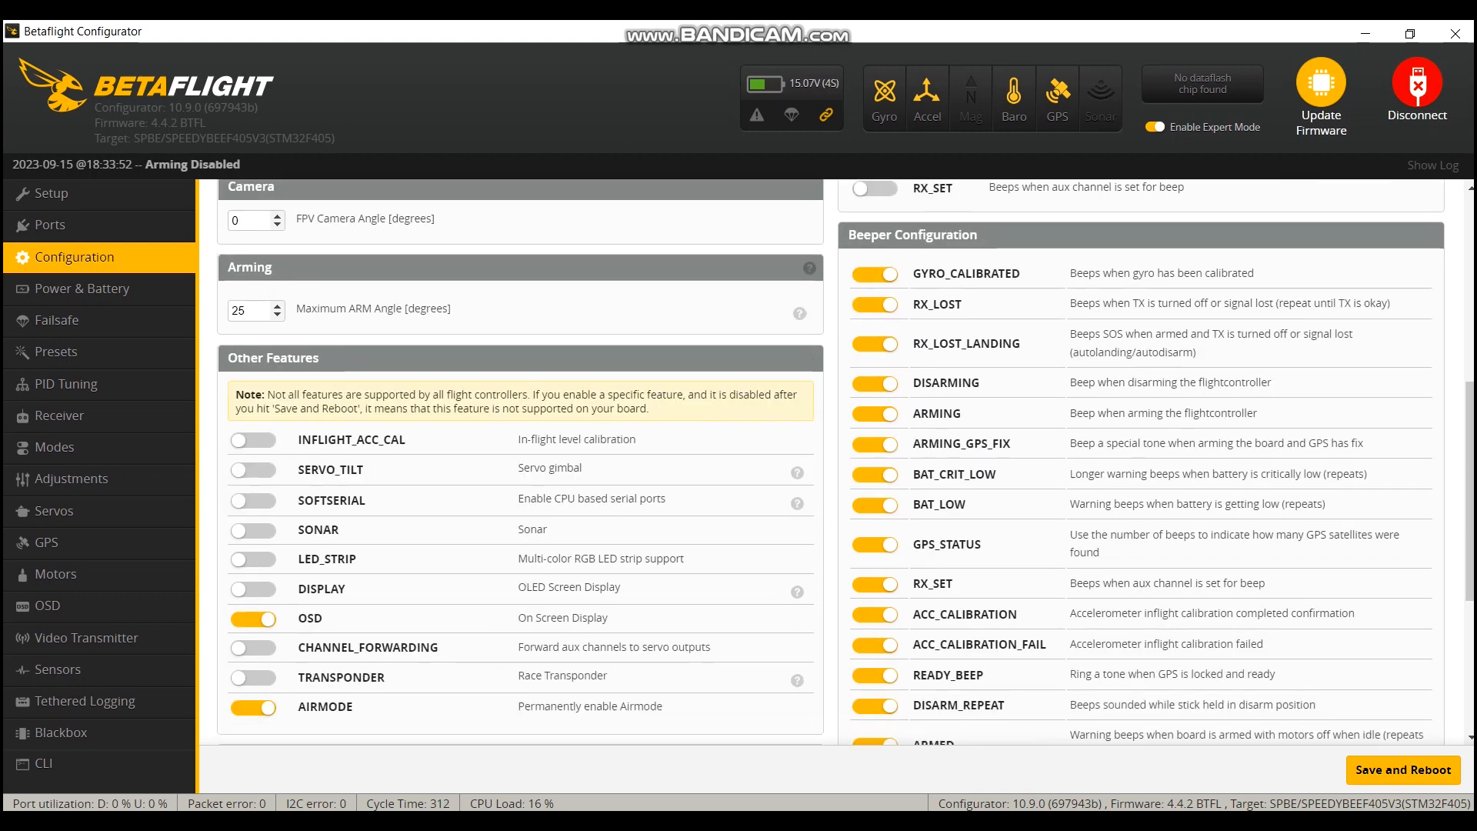
scroll(831, 461, "down", 1)
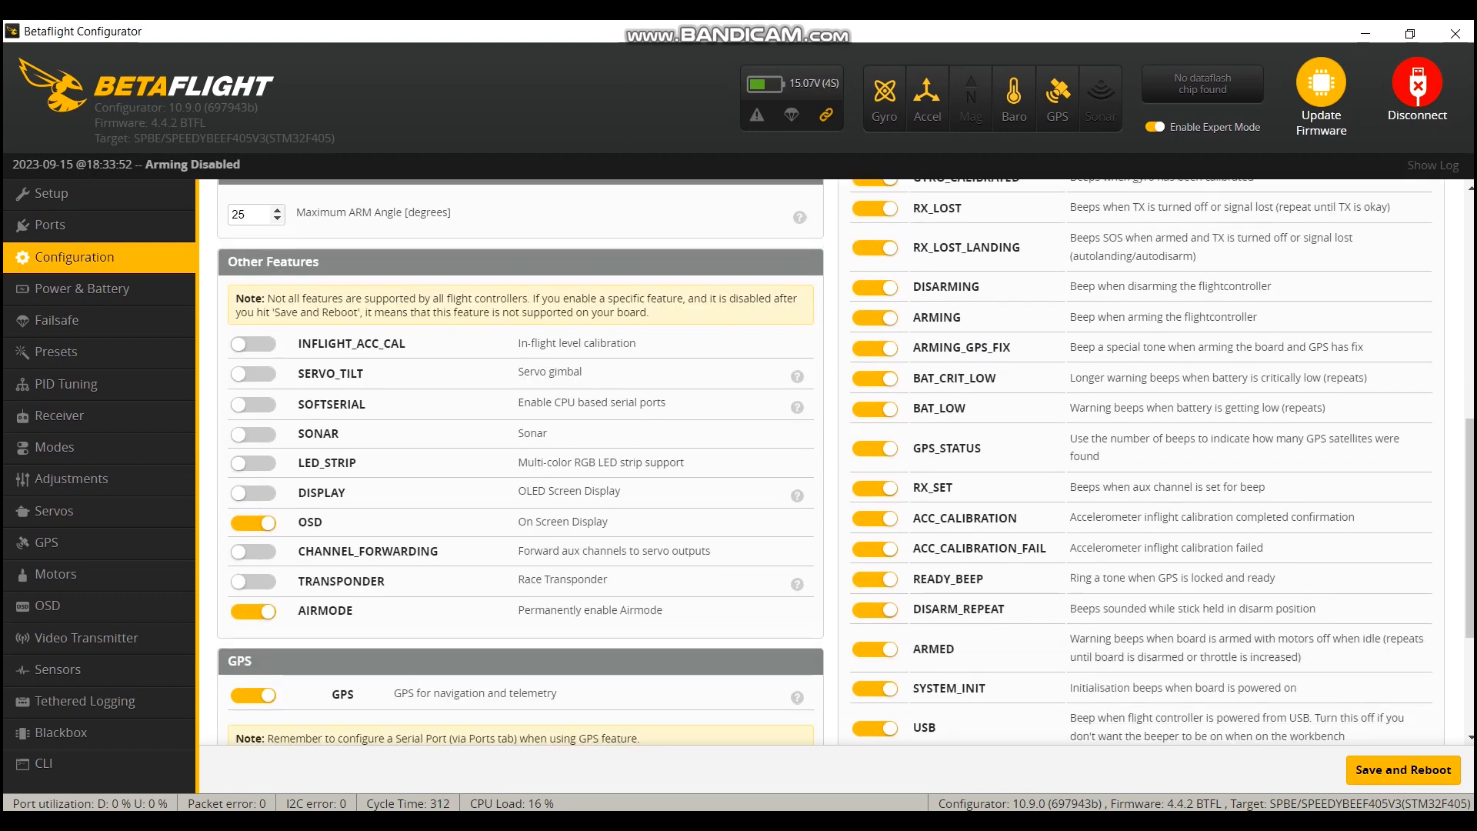
scroll(831, 462, "down", 2)
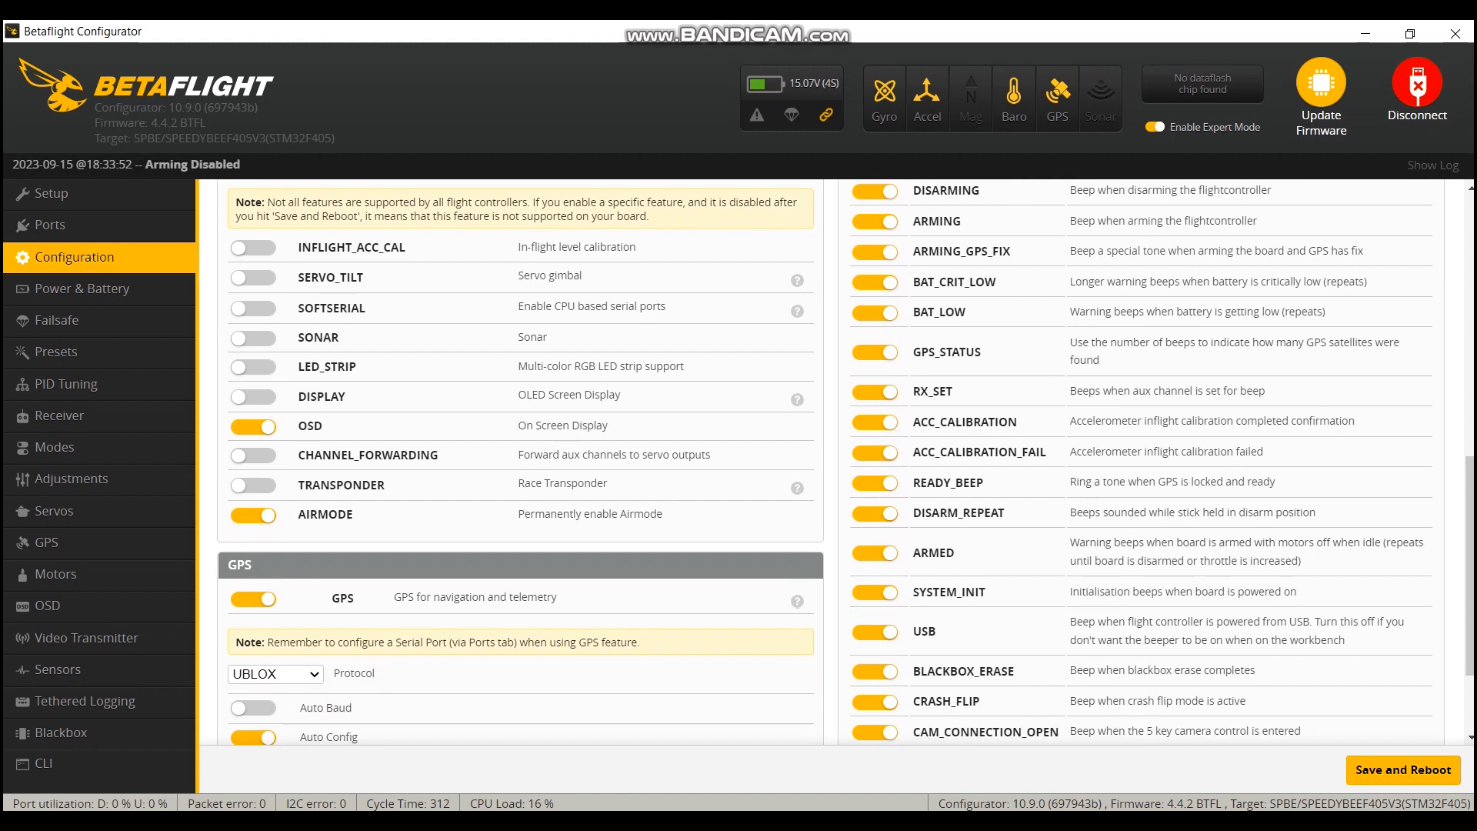
scroll(831, 461, "down", 1)
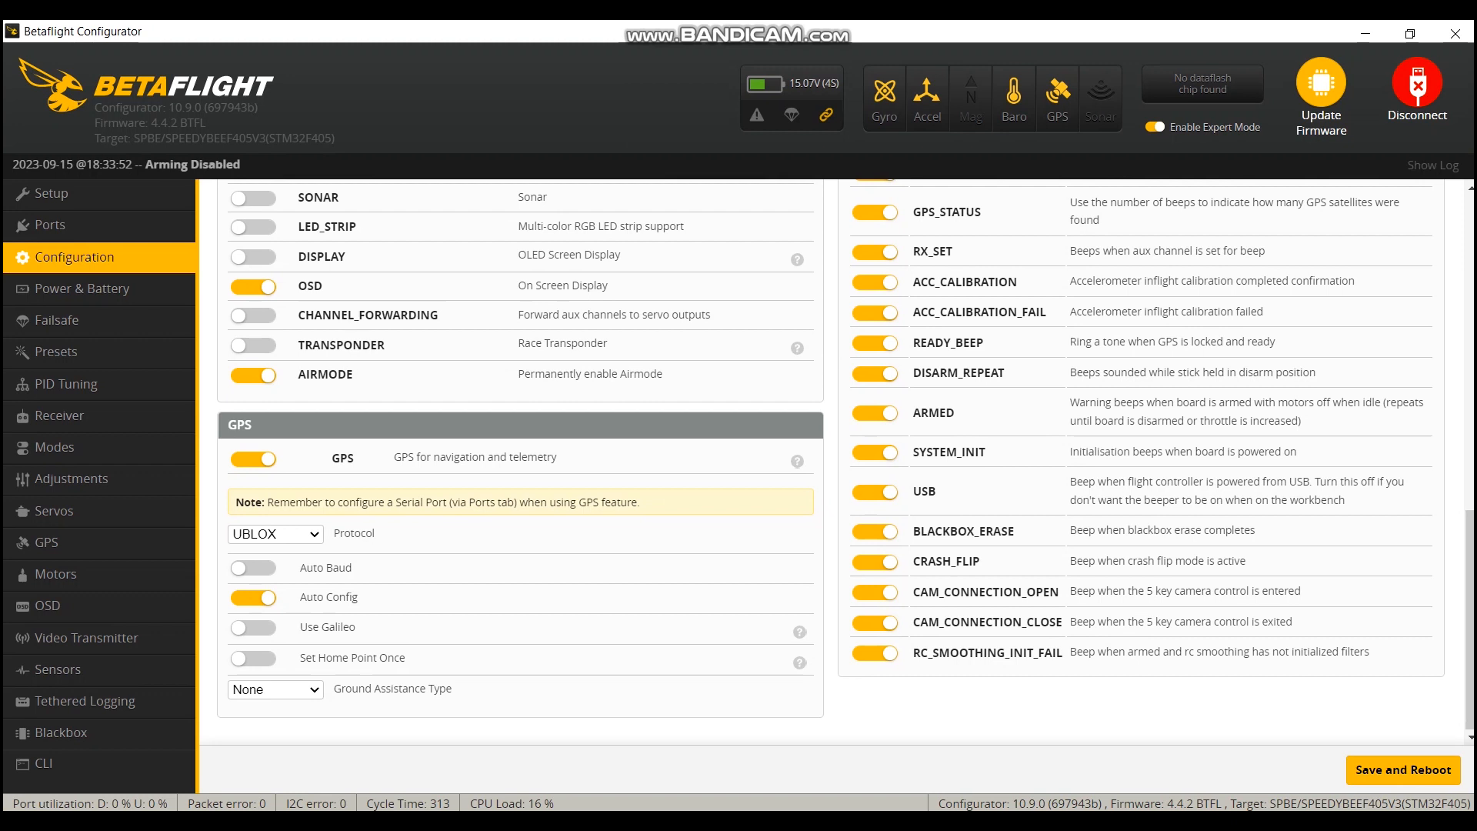
left_click(275, 534)
key("Escape")
left_click(253, 659)
left_click(275, 689)
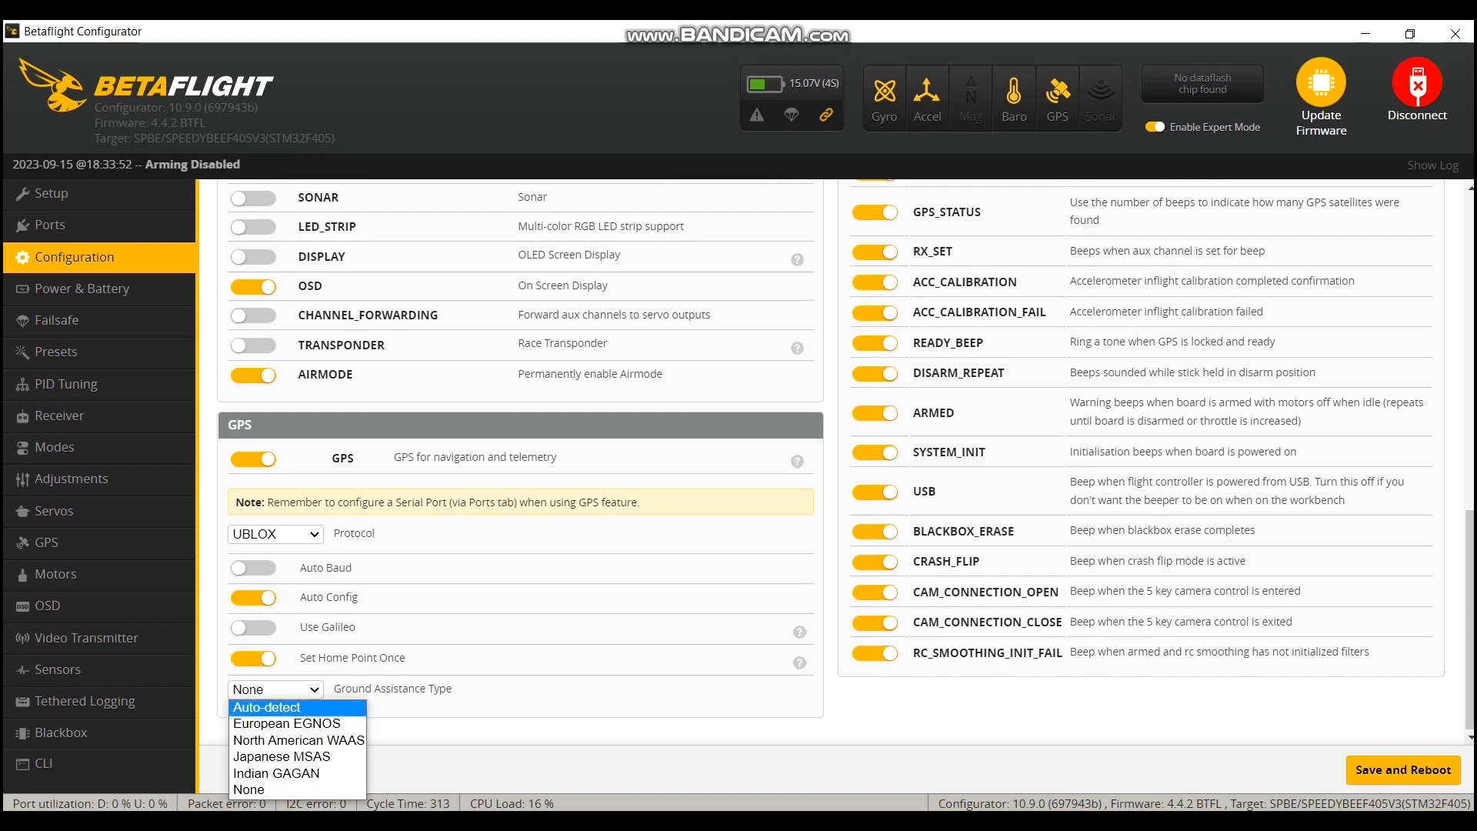
key("Return")
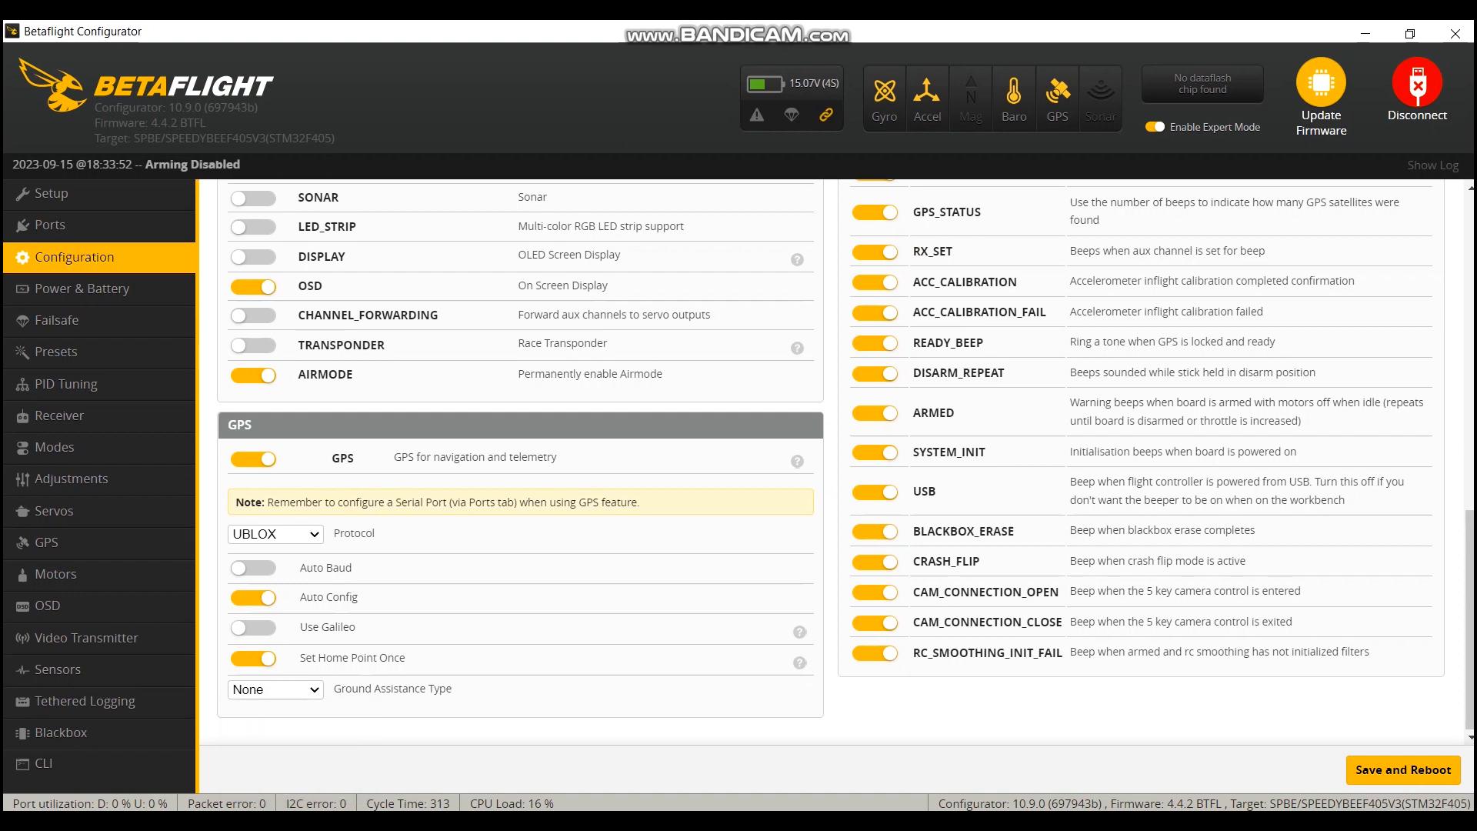
Check over the configuration page, save it with a reboot, and dismiss the warning
scroll(846, 462, "up", 10)
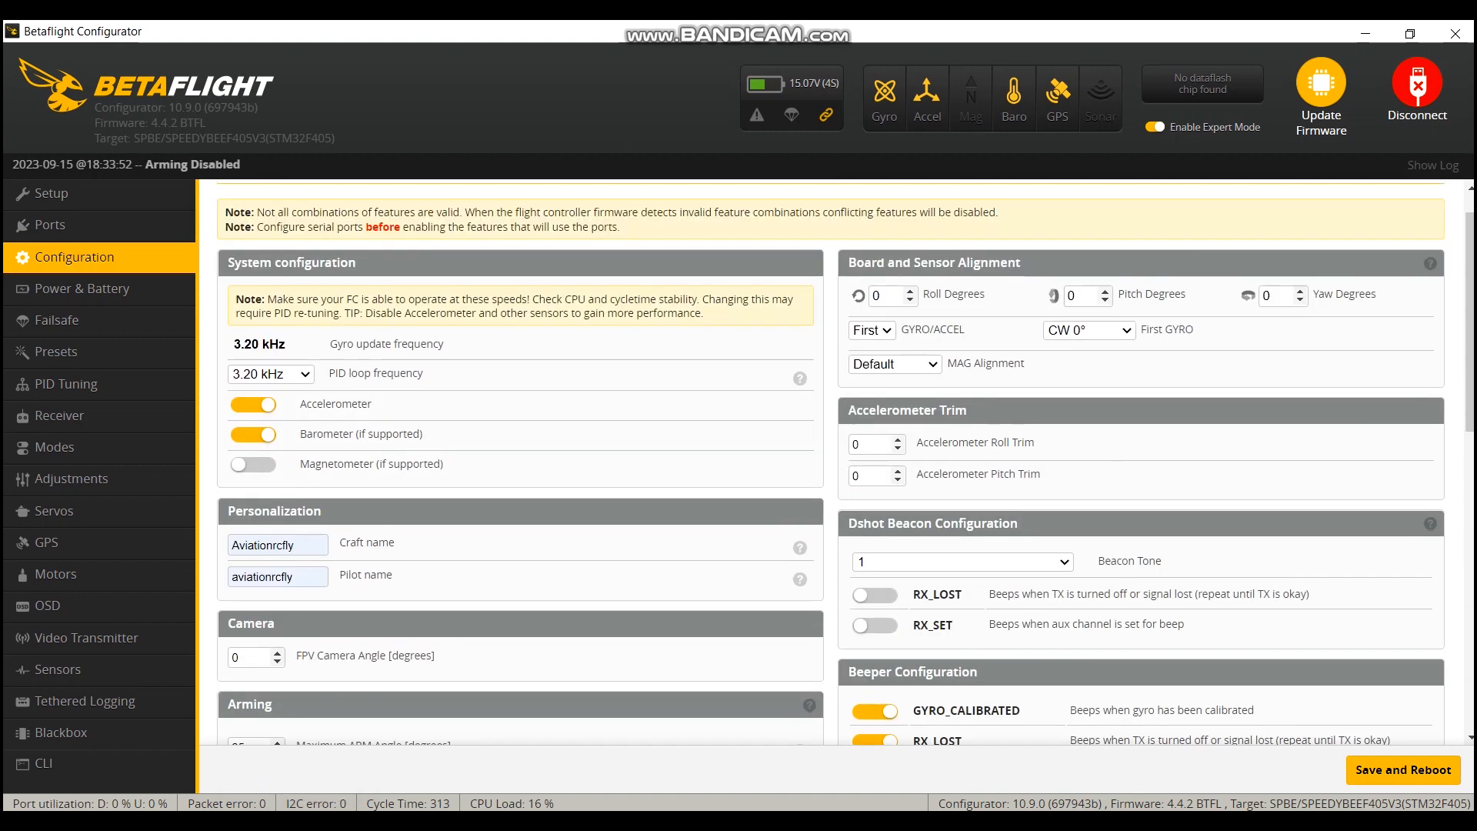
scroll(801, 477, "down", 5)
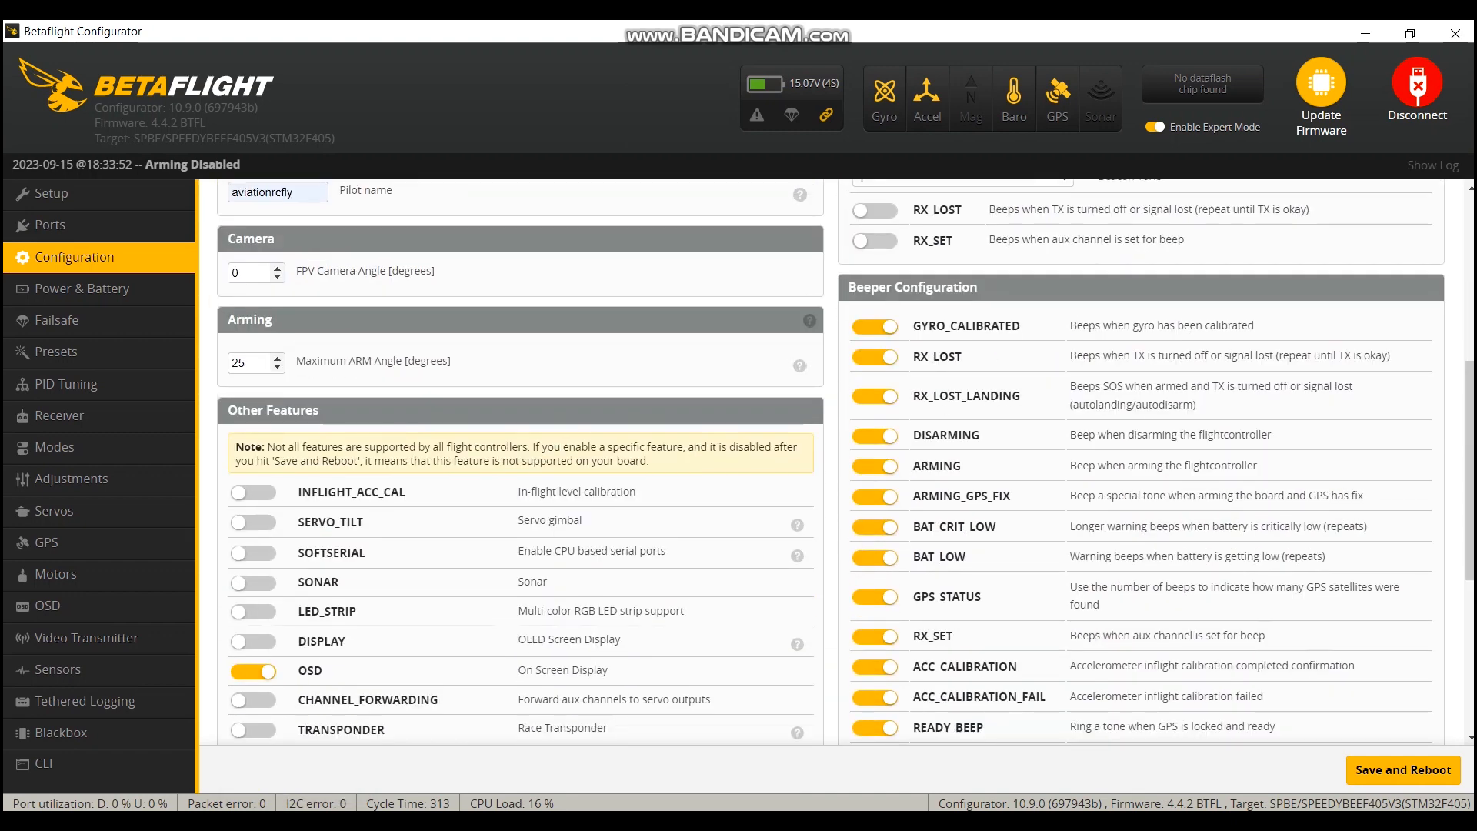
scroll(801, 477, "down", 4)
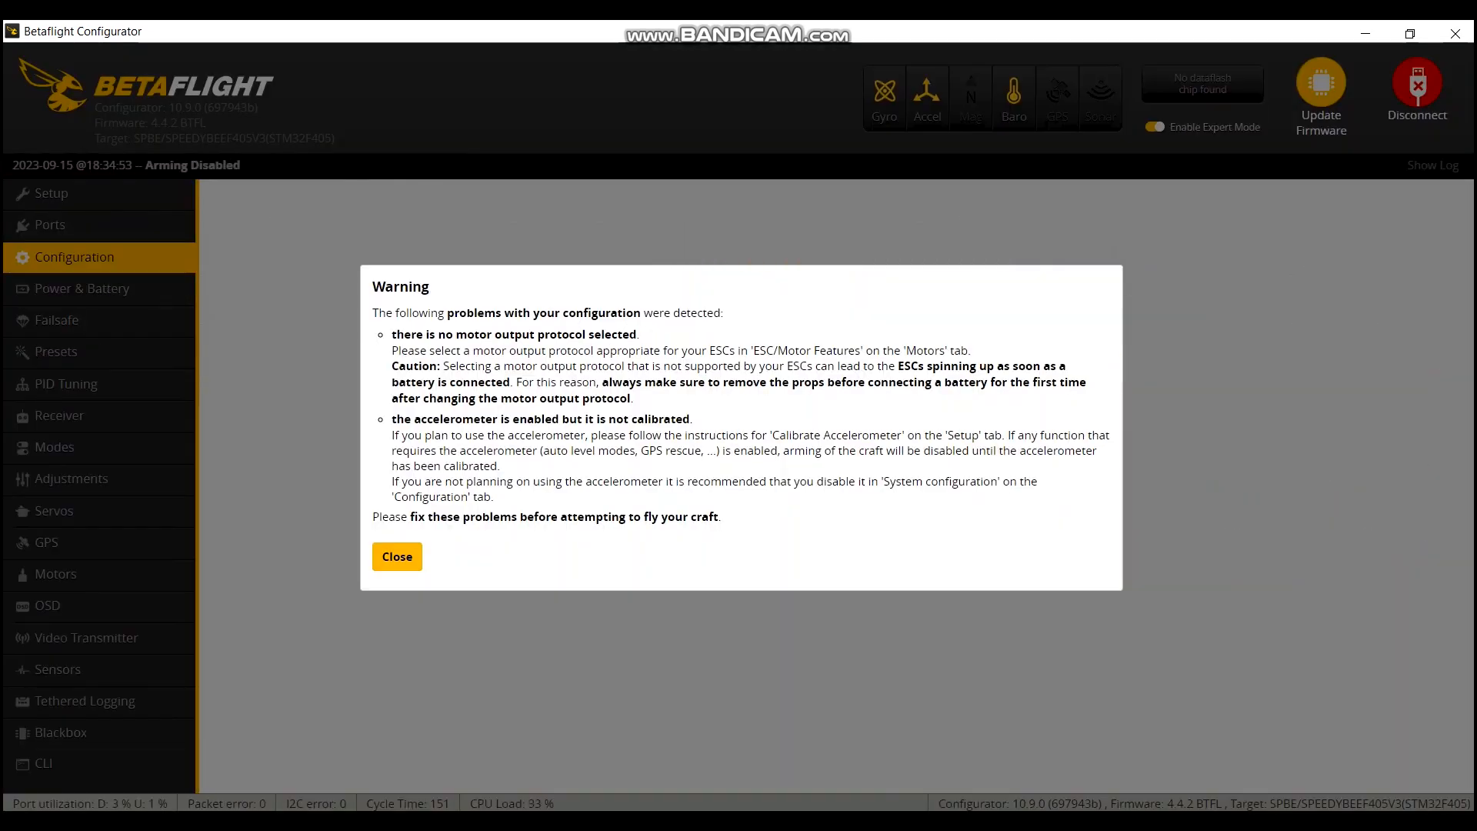
left_click(397, 557)
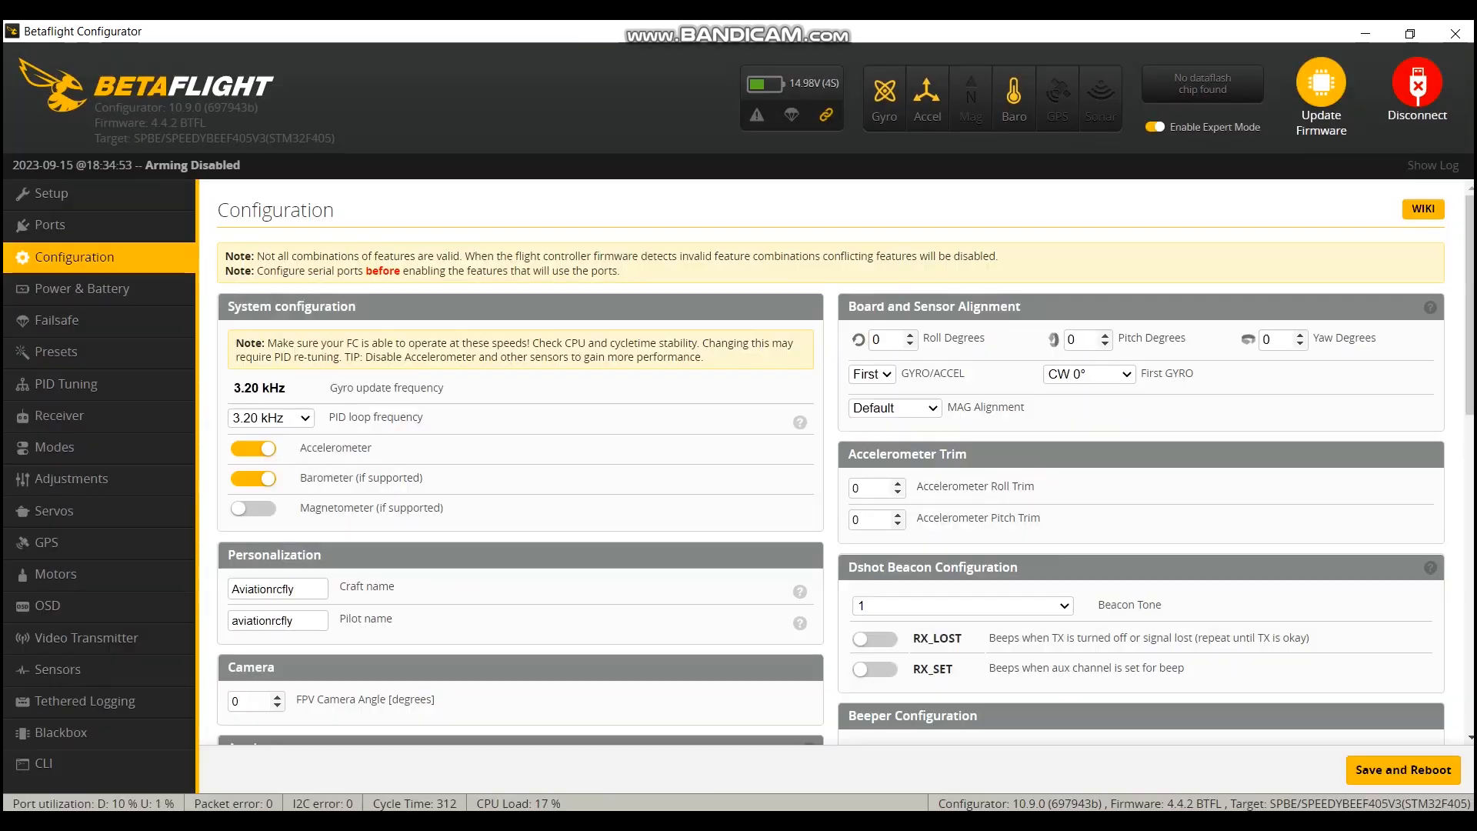
Review the power and battery settings and the failsafe channel fallback and Stage 2 settings
left_click(82, 289)
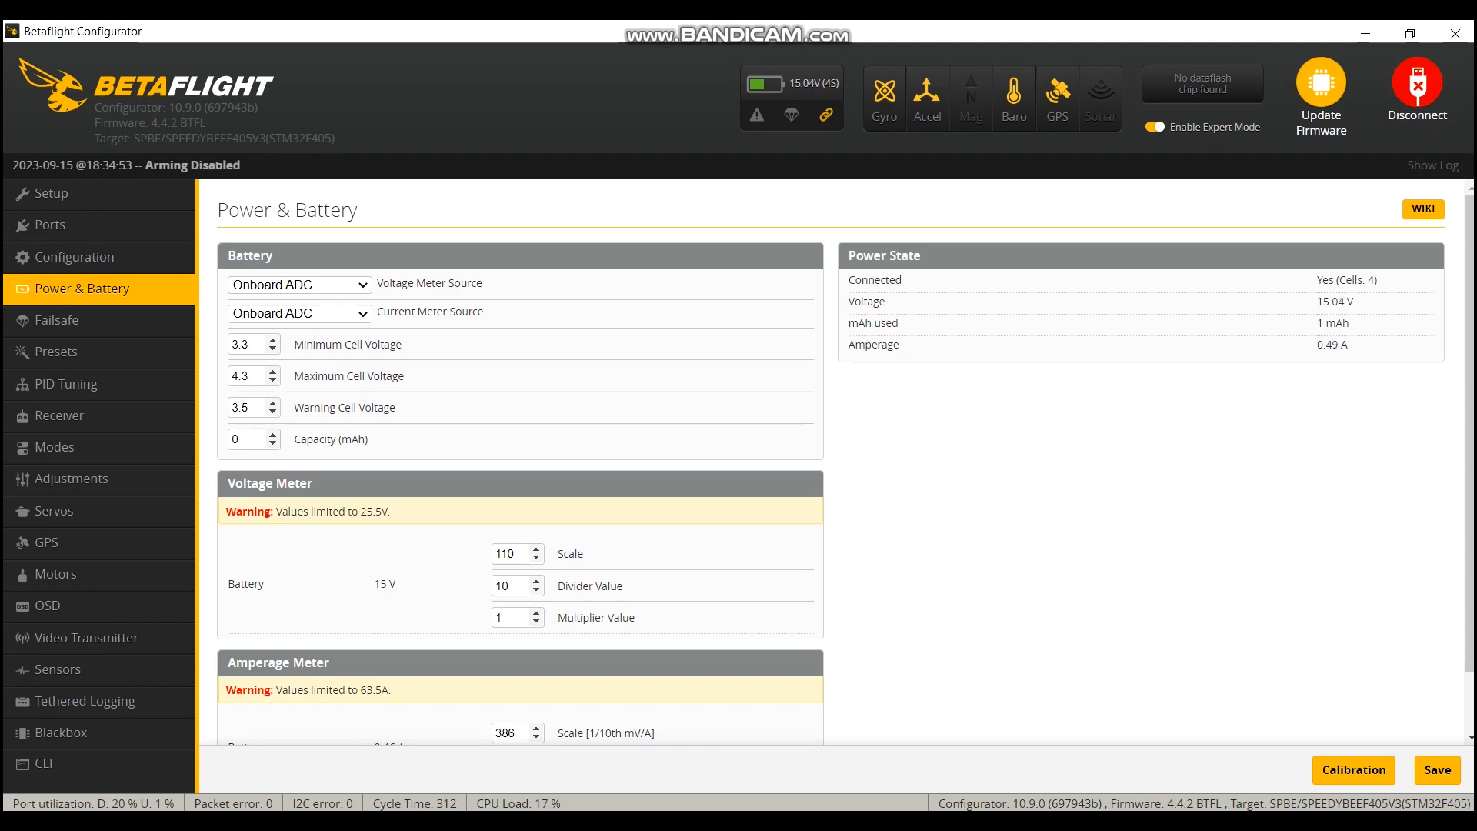
left_click(82, 321)
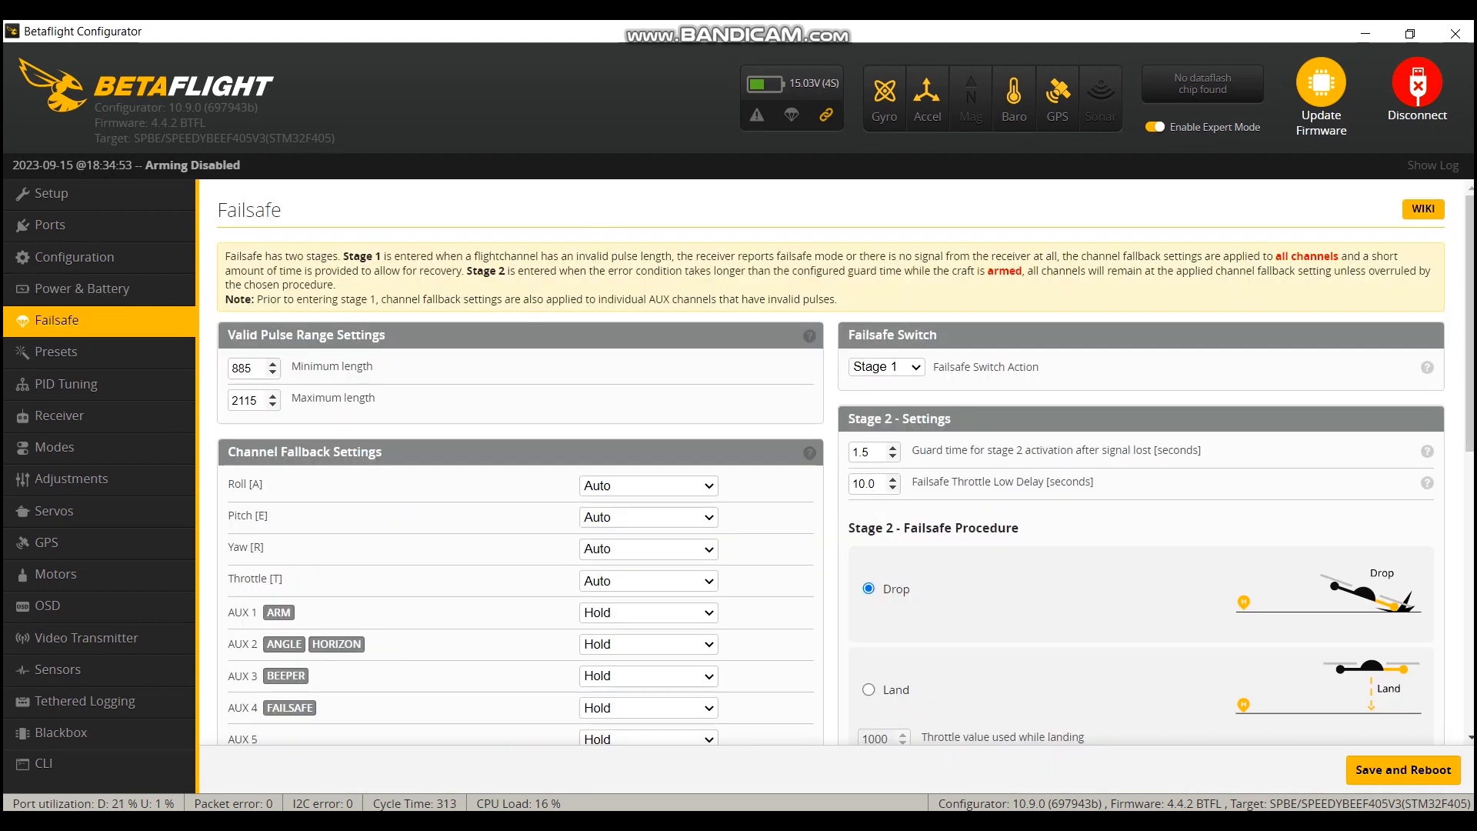
mouse_move(809, 452)
scroll(846, 461, "down", 3)
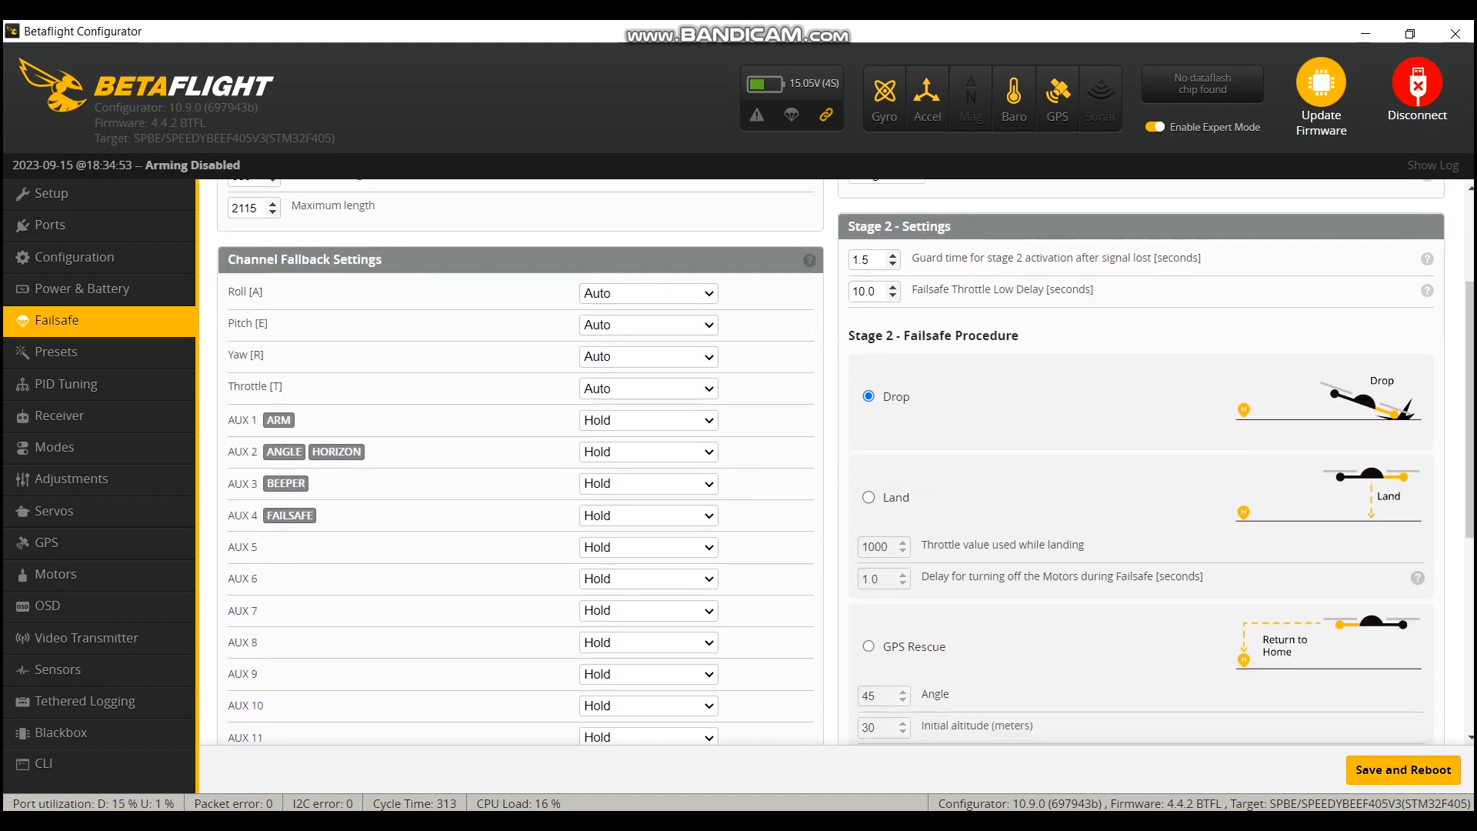
scroll(847, 462, "up", 3)
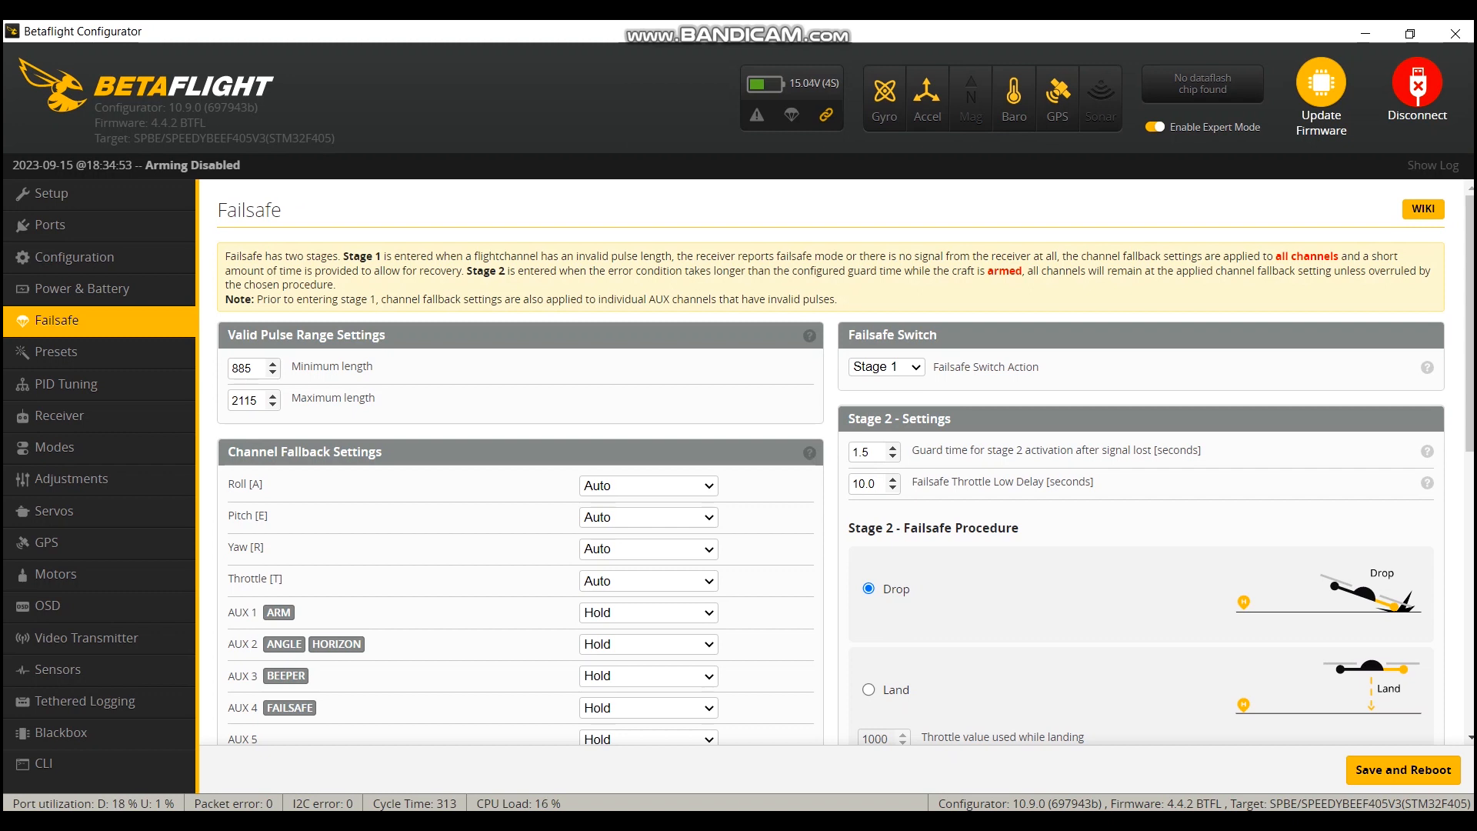
scroll(831, 462, "down", 1)
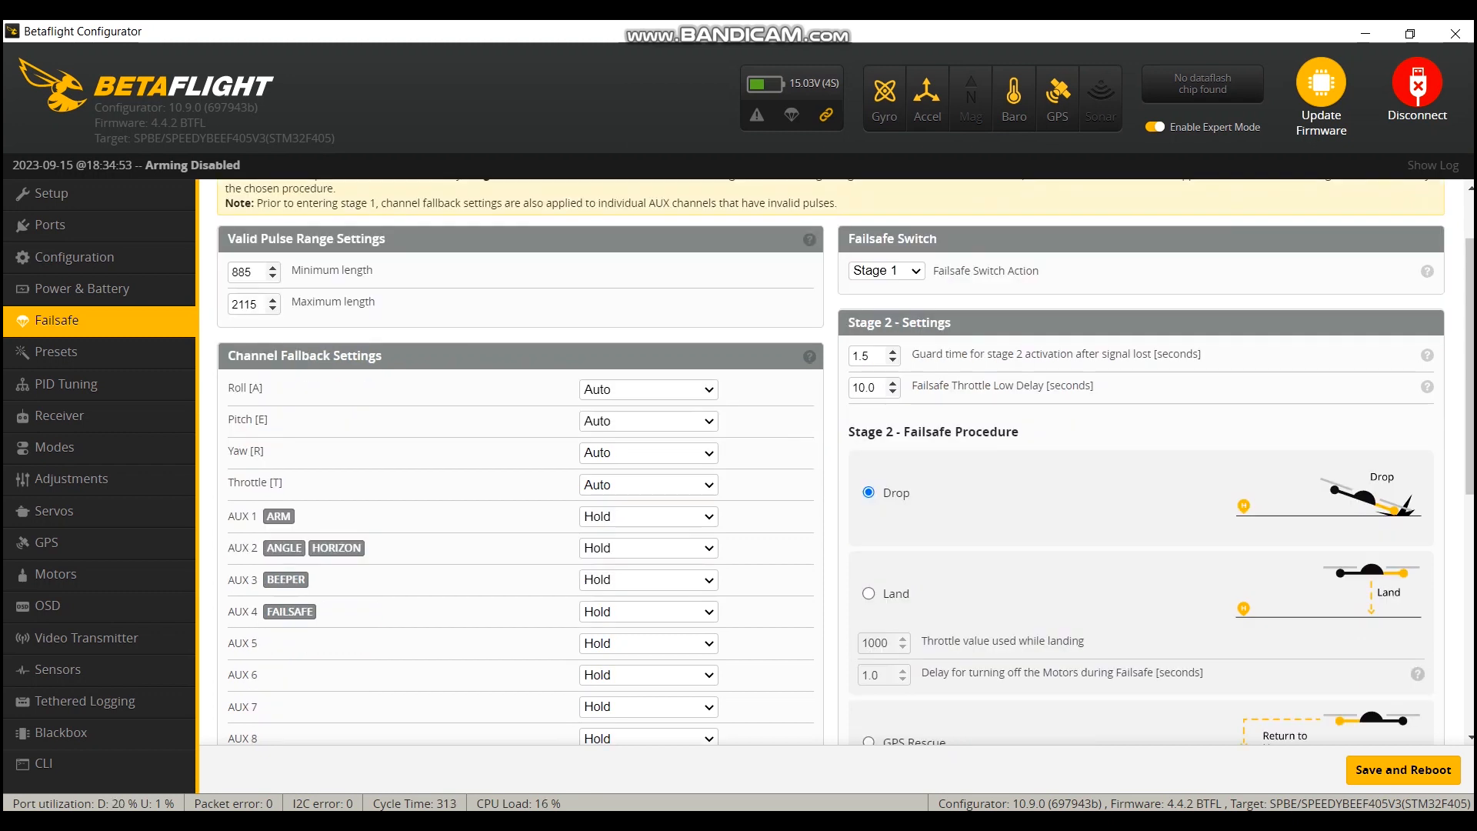
scroll(831, 462, "down", 1)
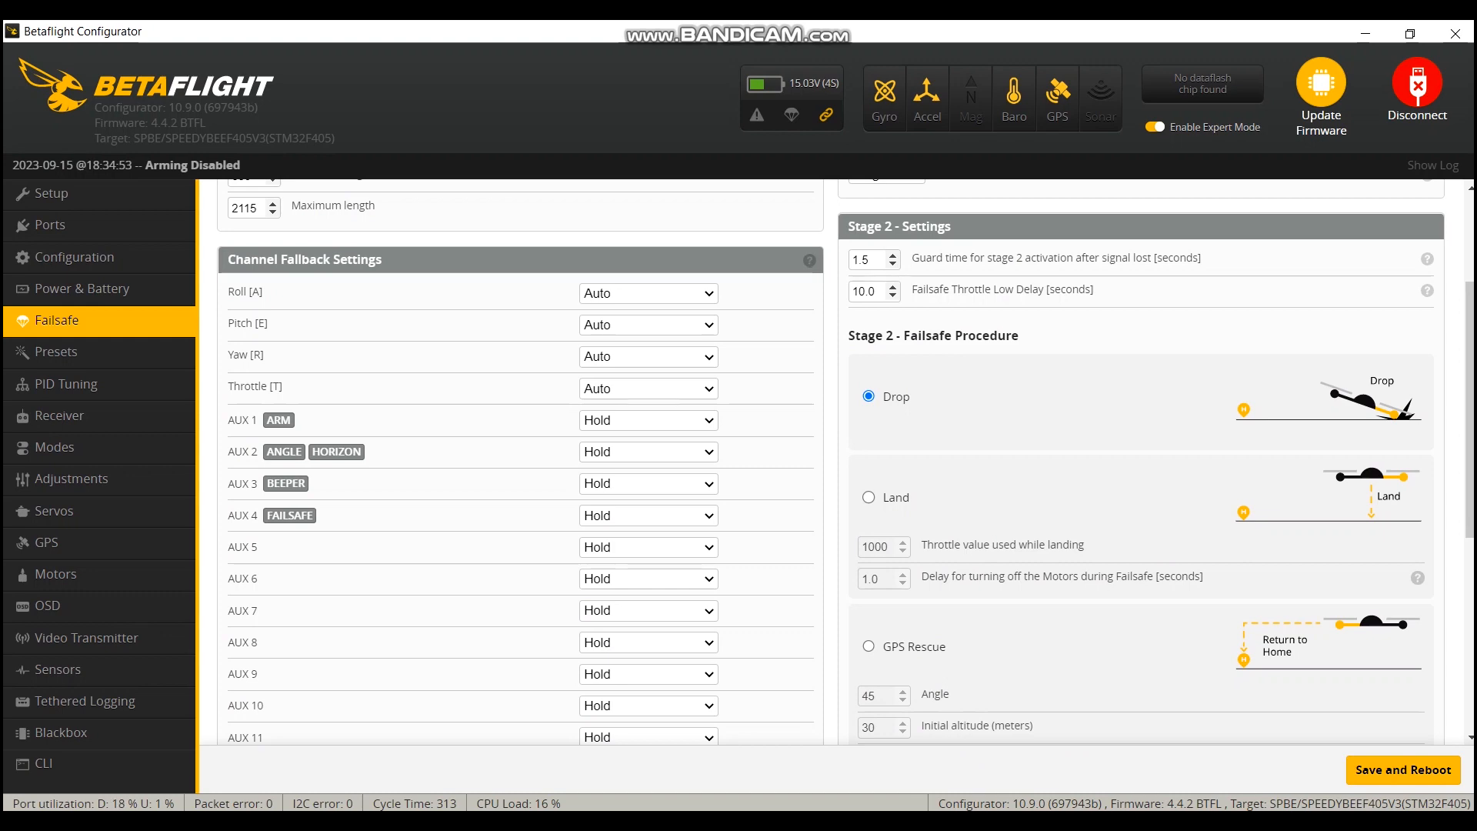
scroll(831, 462, "down", 3)
scroll(831, 461, "up", 3)
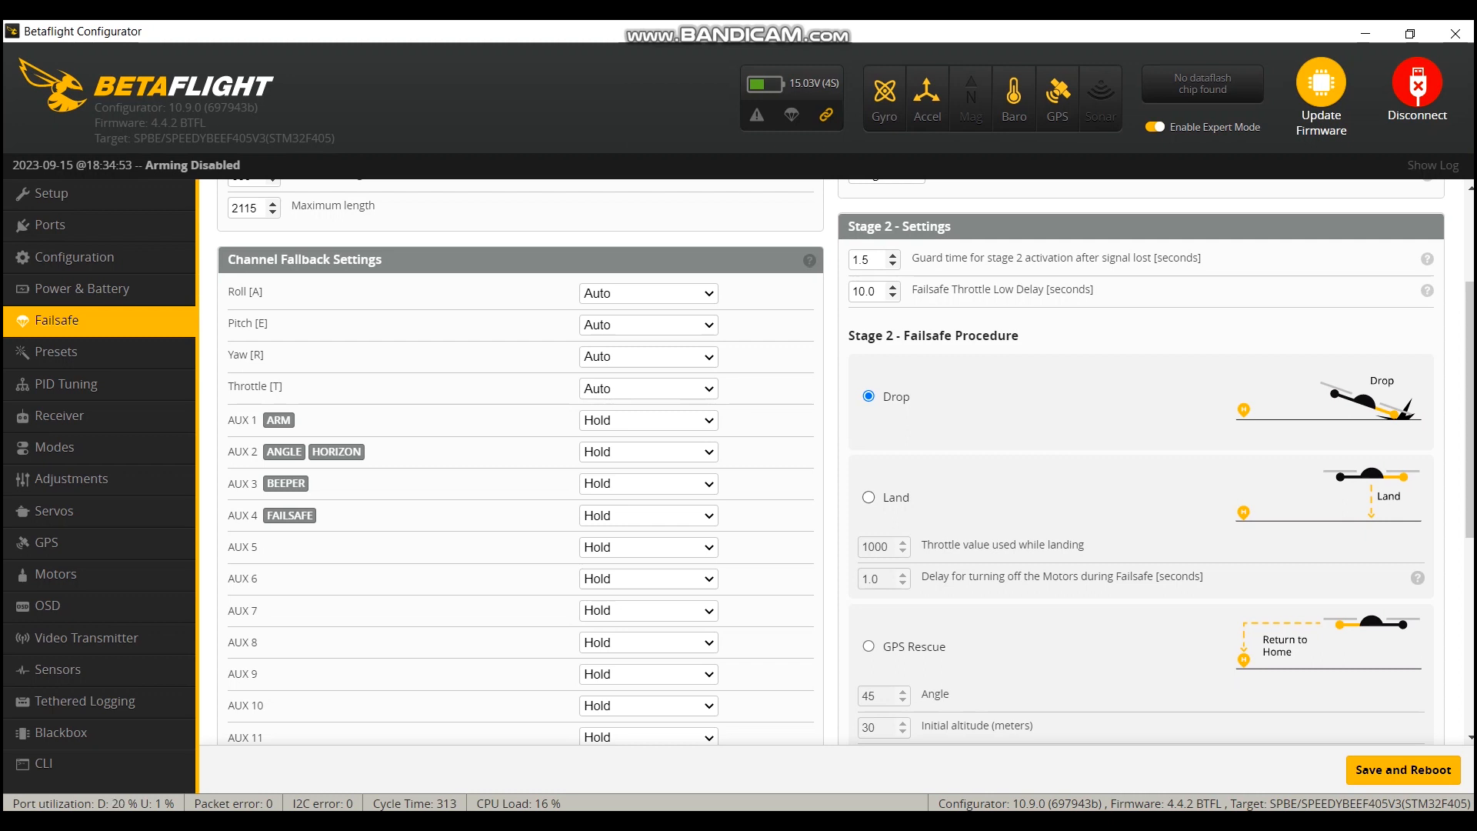
Select GPS Rescue as the Stage 2 failsafe procedure
scroll(831, 461, "down", 1)
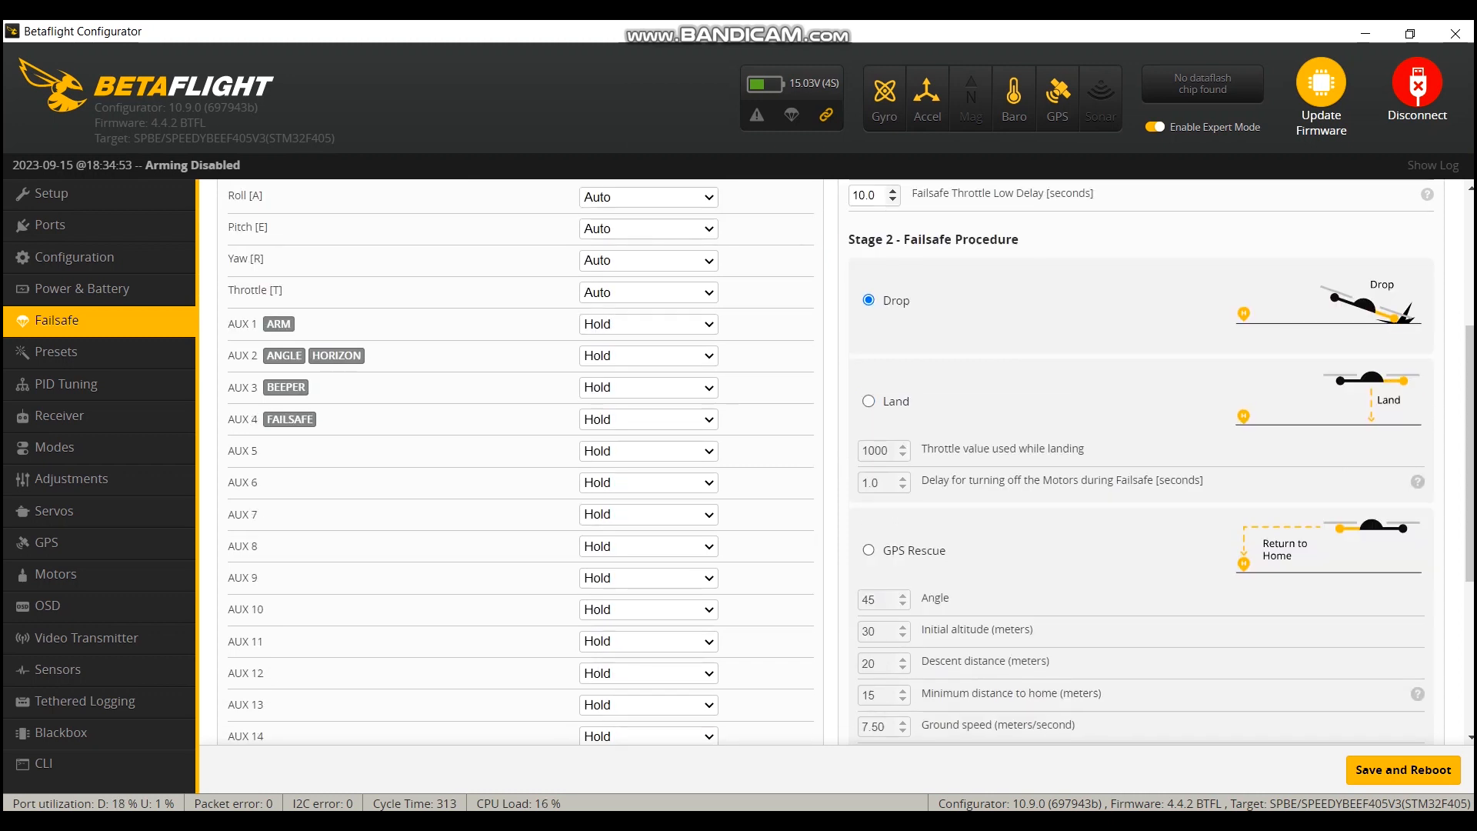
left_click(868, 550)
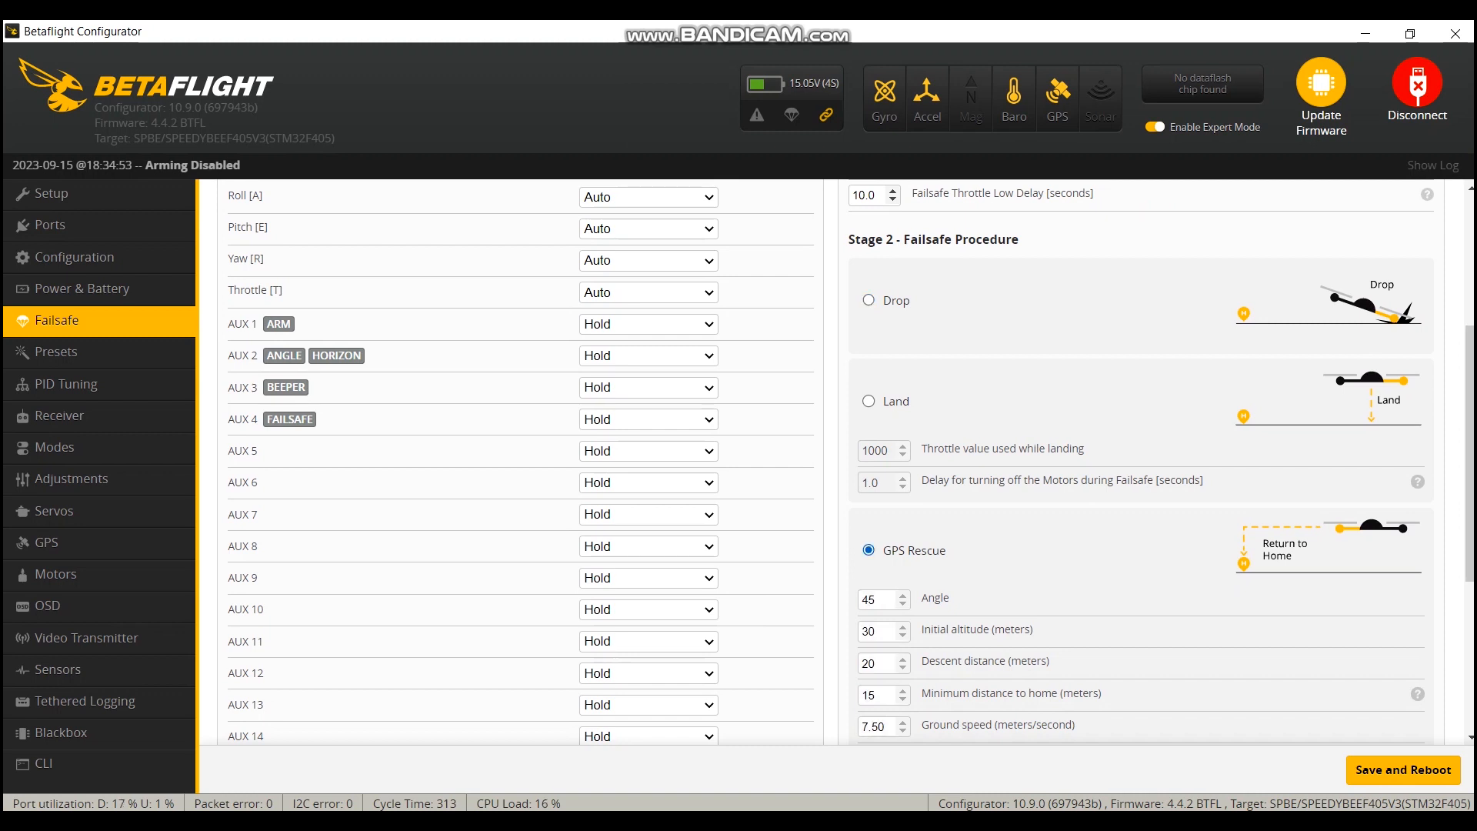
scroll(846, 462, "down", 1)
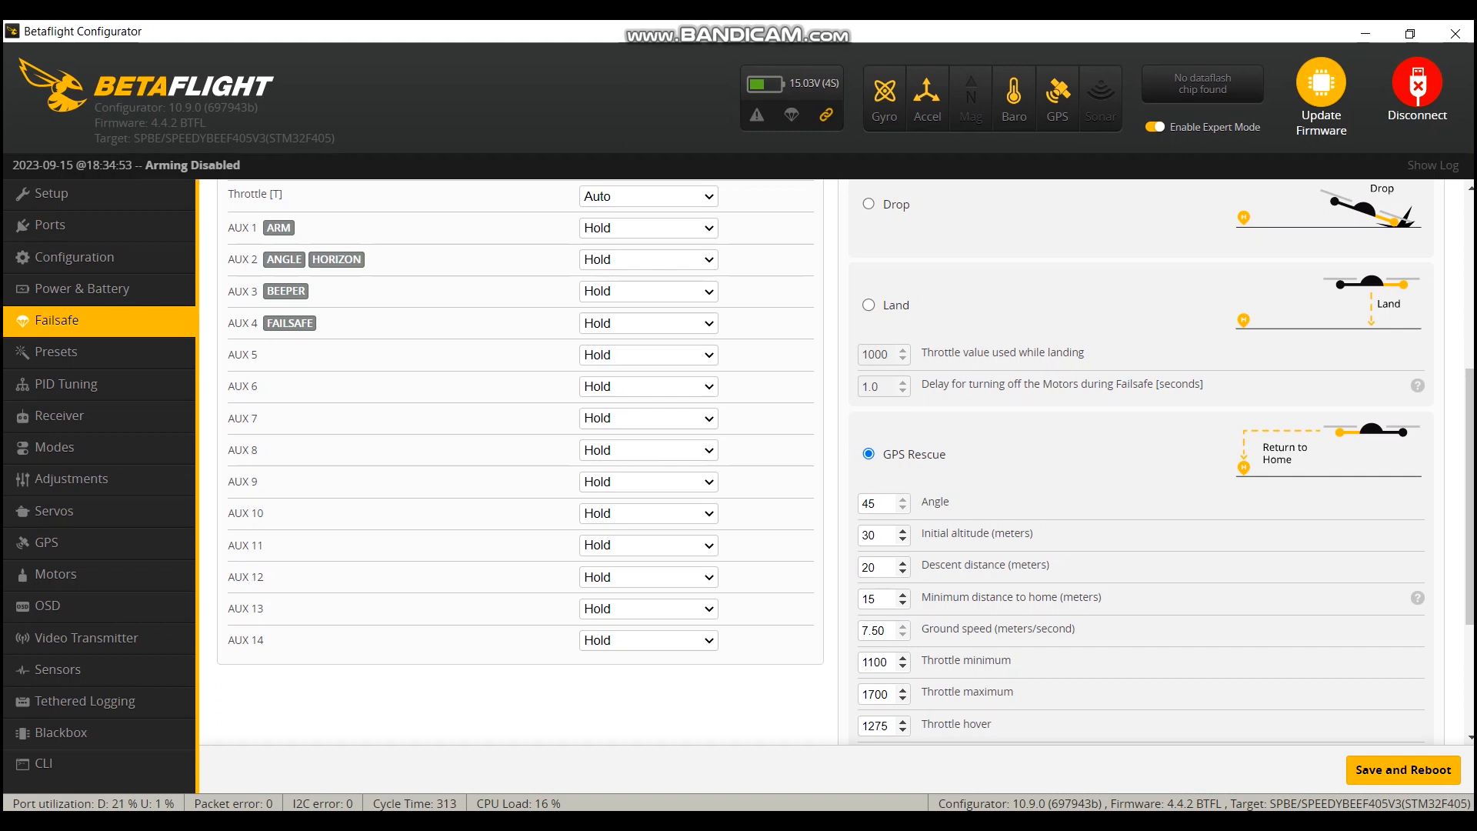
Set the GPS Rescue minimum satellites to 6
scroll(847, 462, "down", 3)
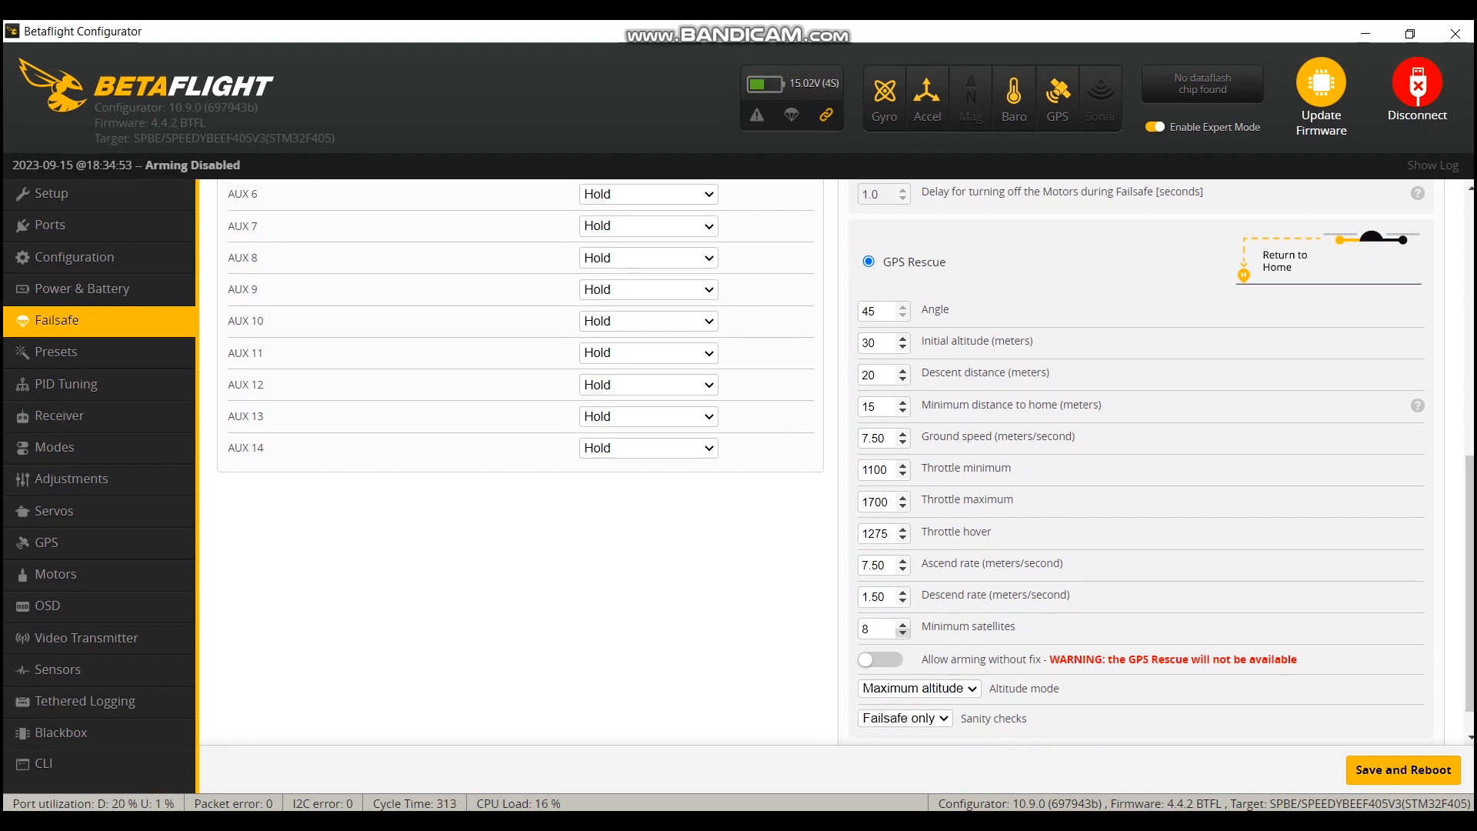
double_click(904, 632)
key("Up")
key("Down")
left_click(903, 624)
left_click(902, 632)
Toggle the GPS Rescue option for arming without a fix on and back off
key("Tab")
key("space")
key("space")
Compare the GPS Rescue altitude modes, choosing Maximum altitude, and select Failsafe only for the sanity checks
key("Tab")
key("space")
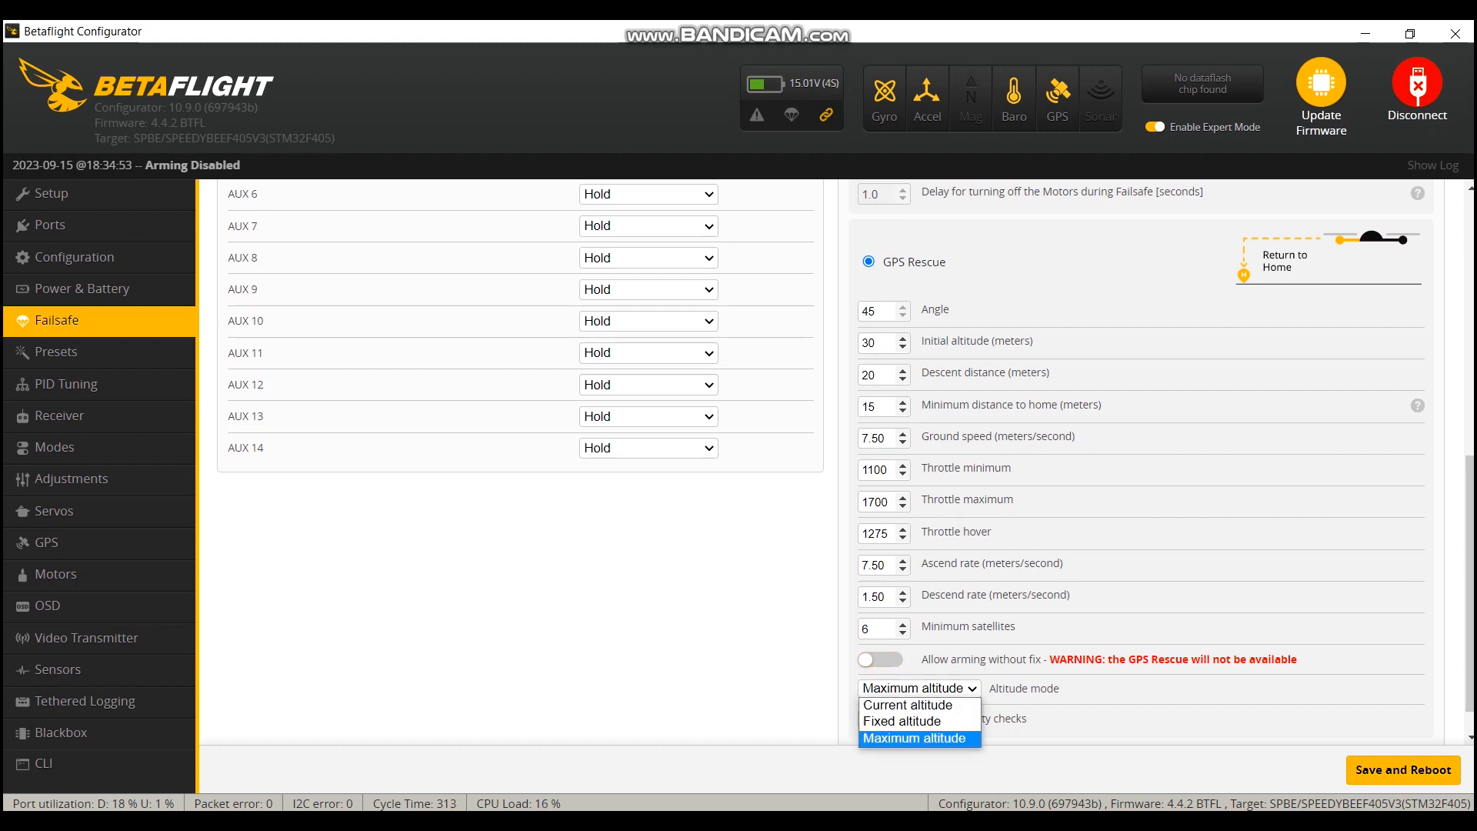
key("Up")
key("Up")
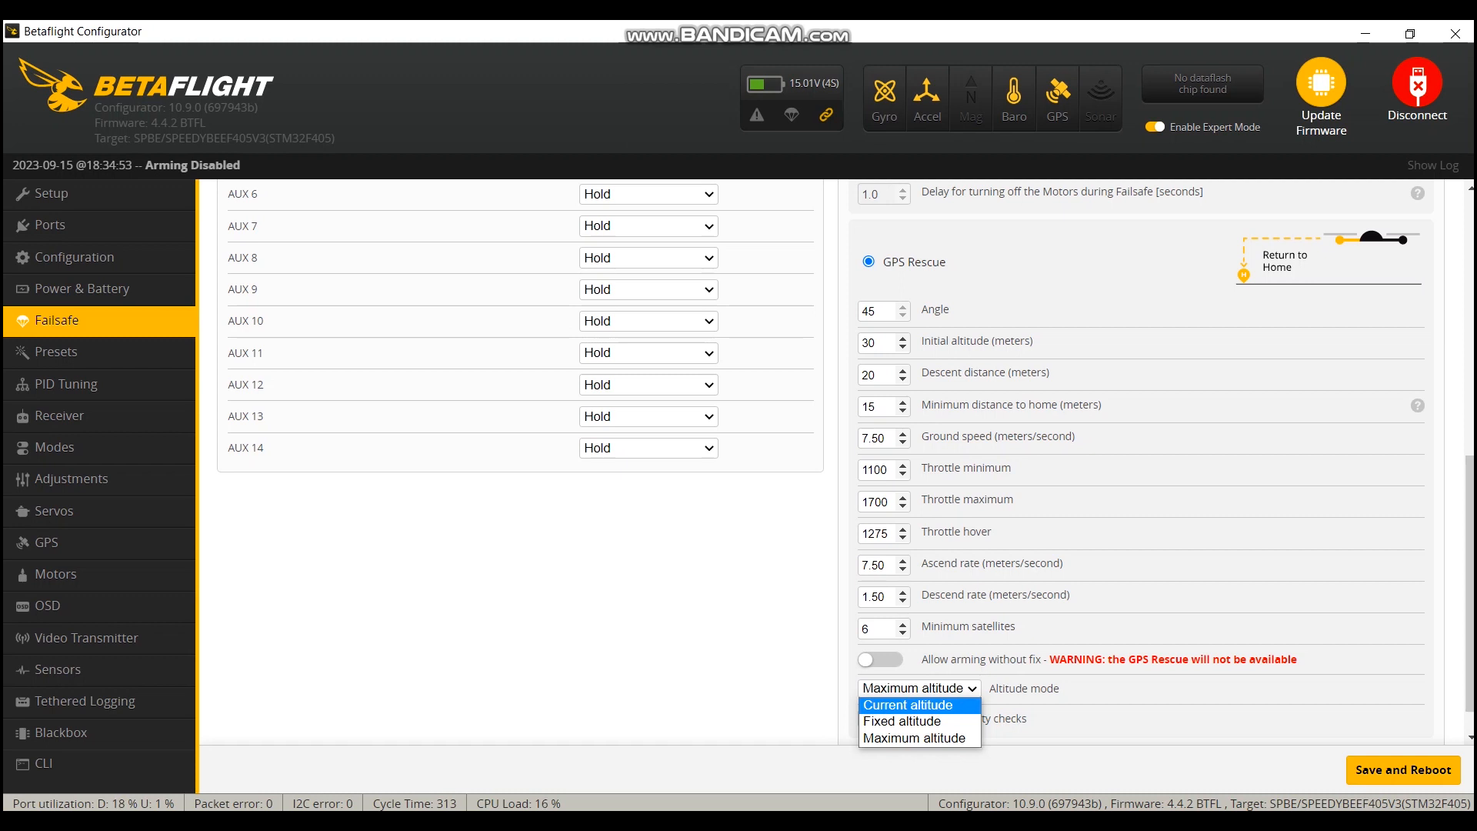
key("Down")
key("Down")
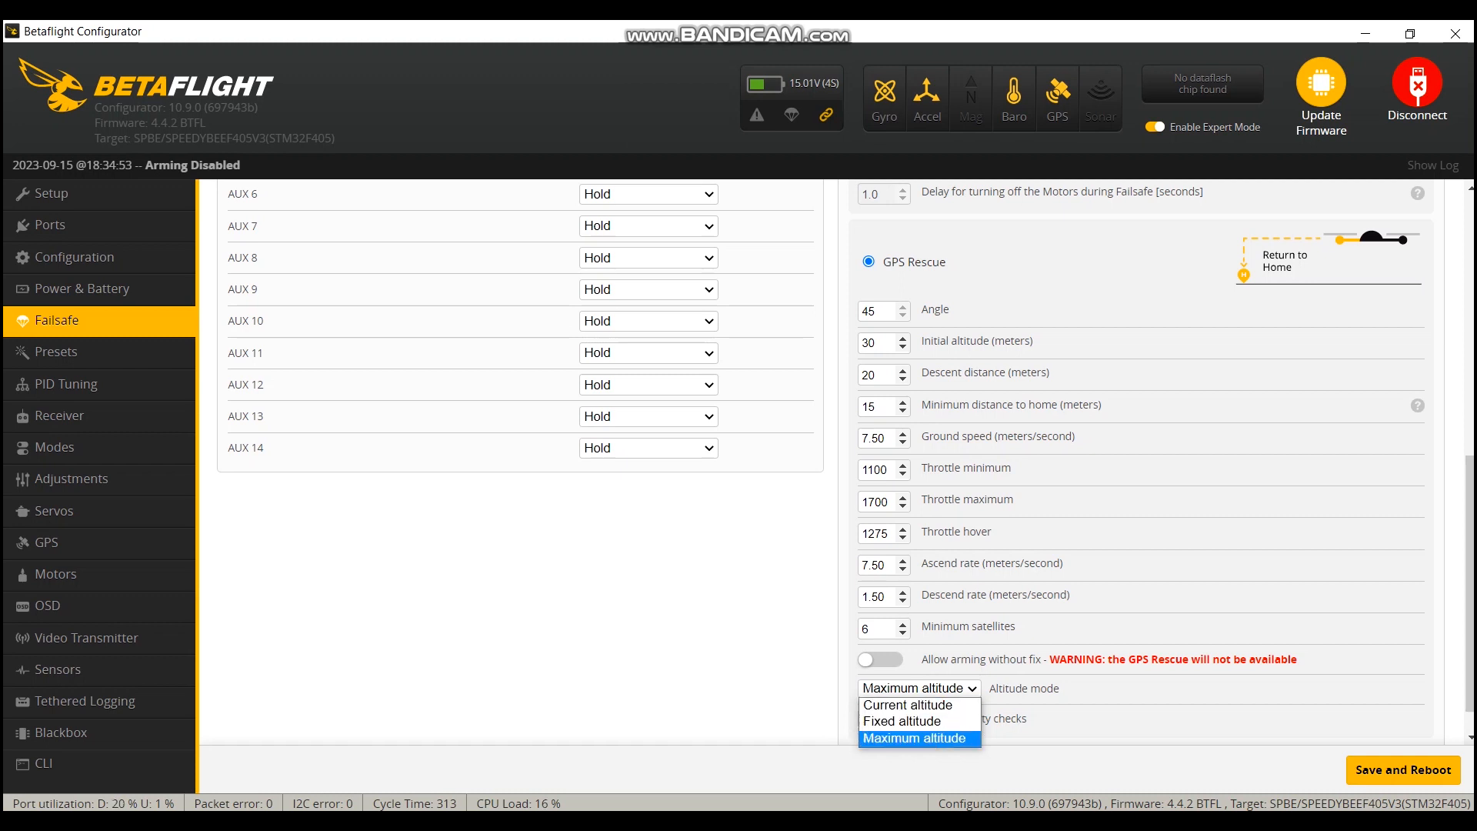
key("Up")
key("Up")
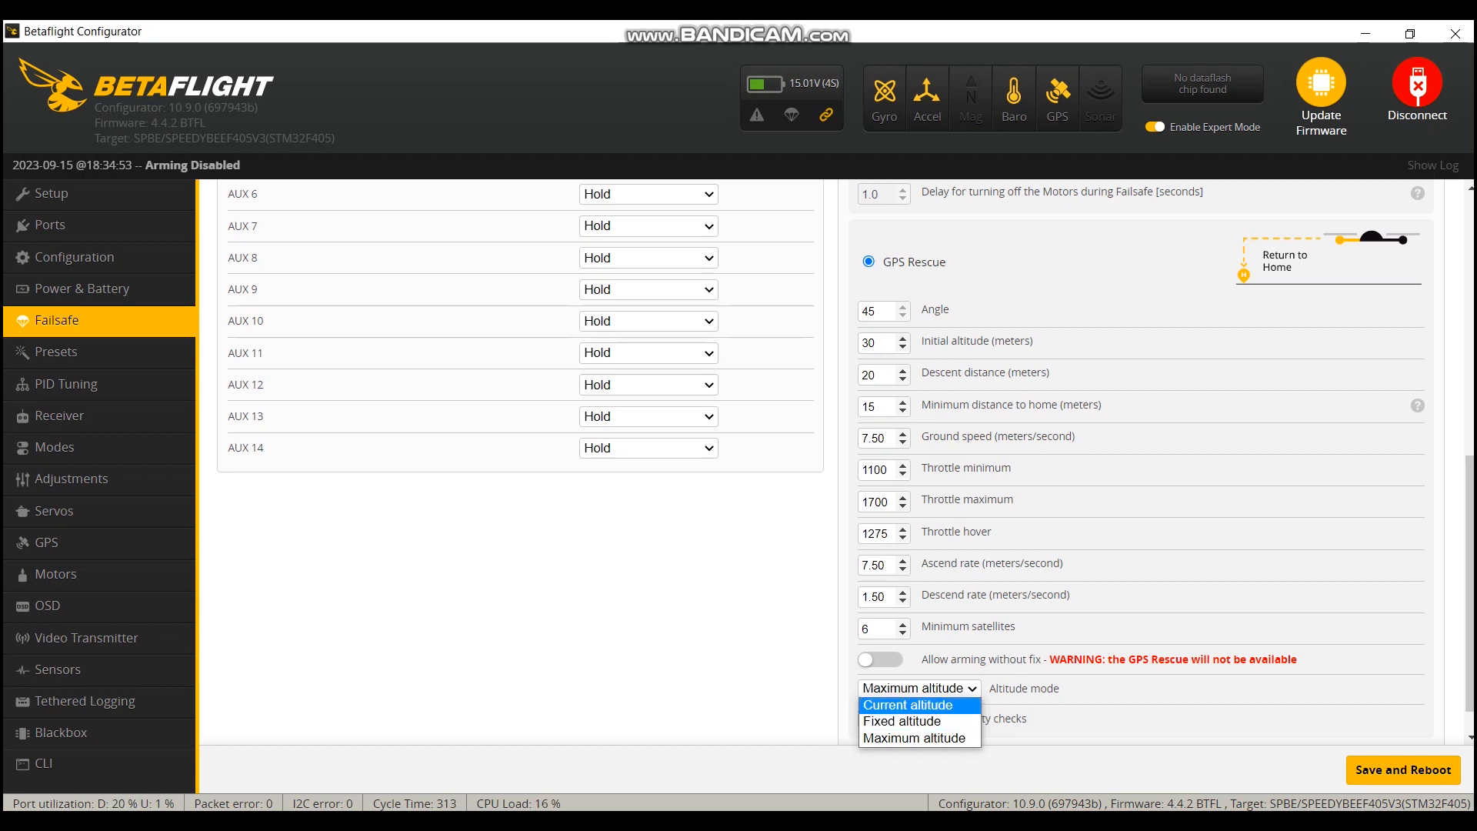
key("Down")
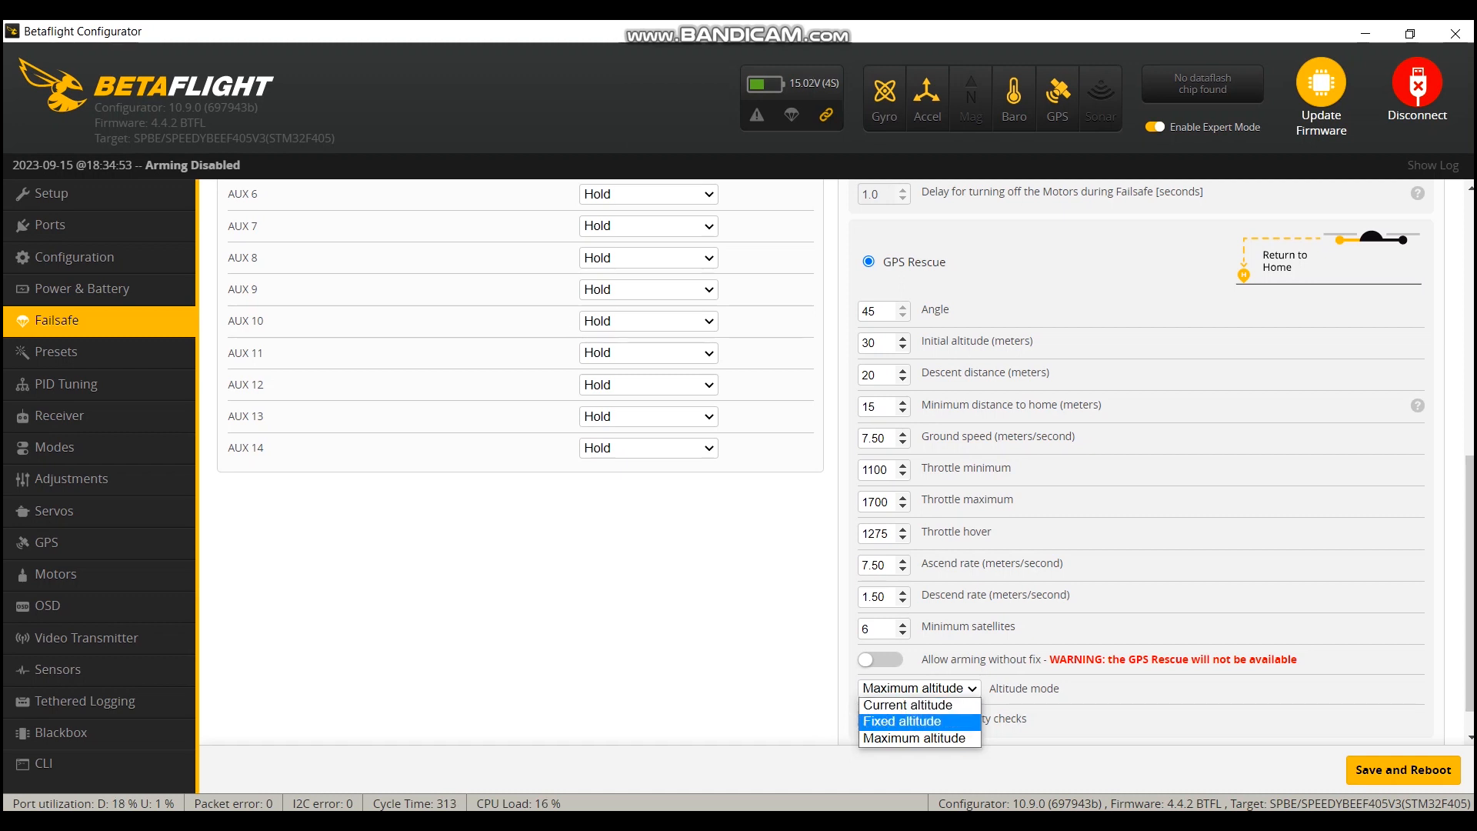
key("Up")
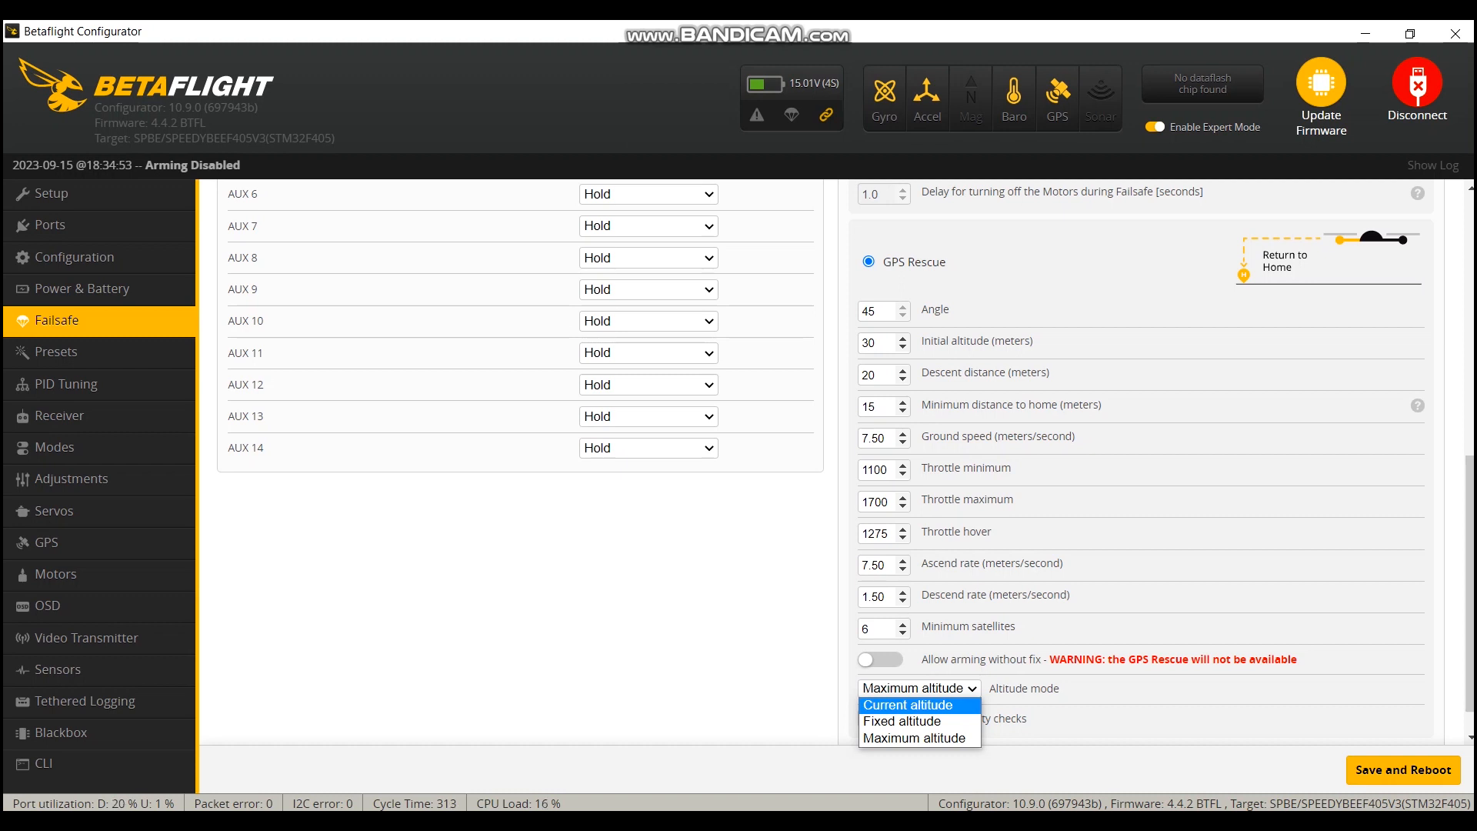
key("Down")
key("Down")
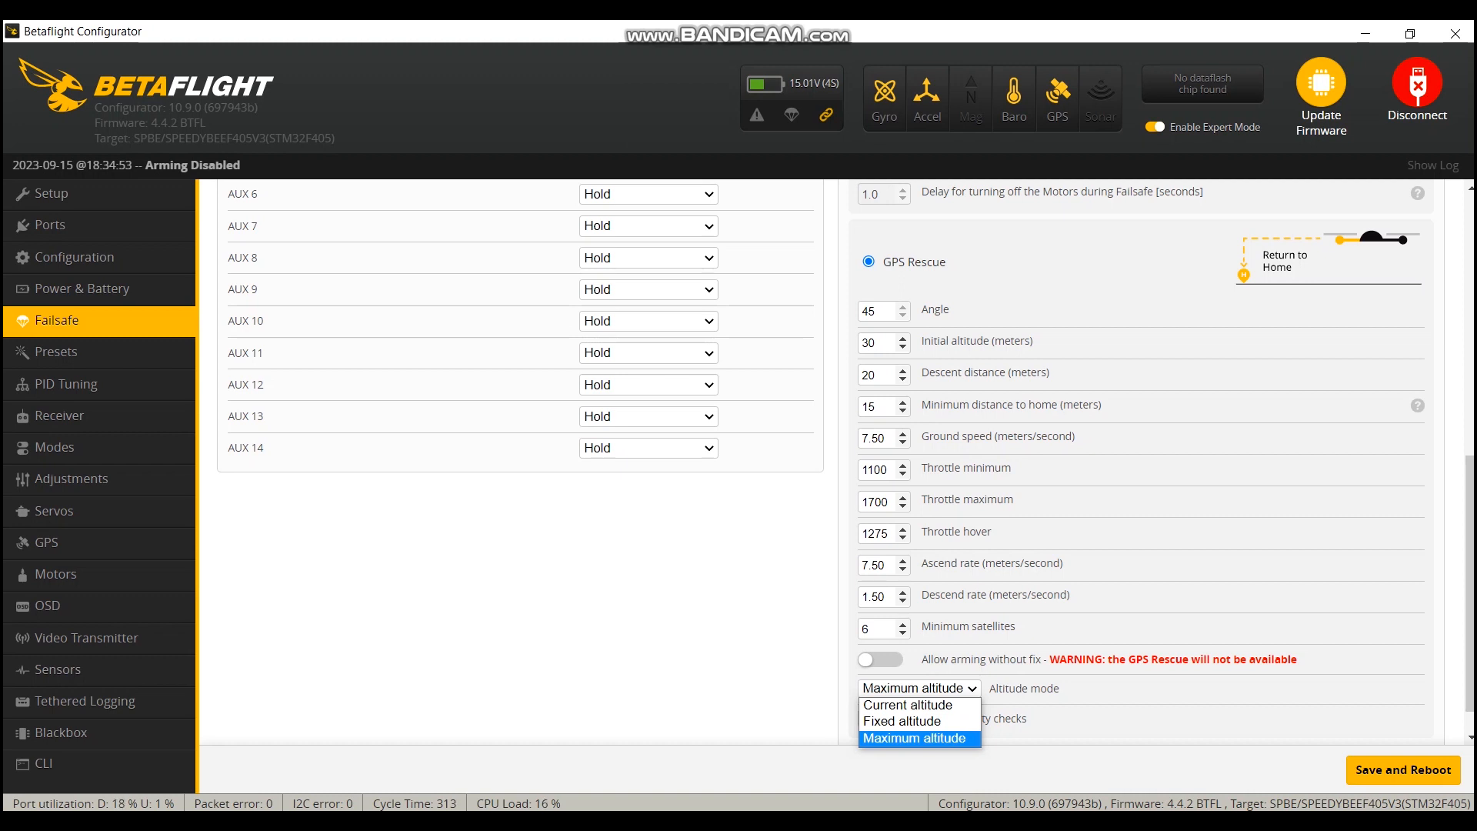
key("Up")
key("Up")
key("Down")
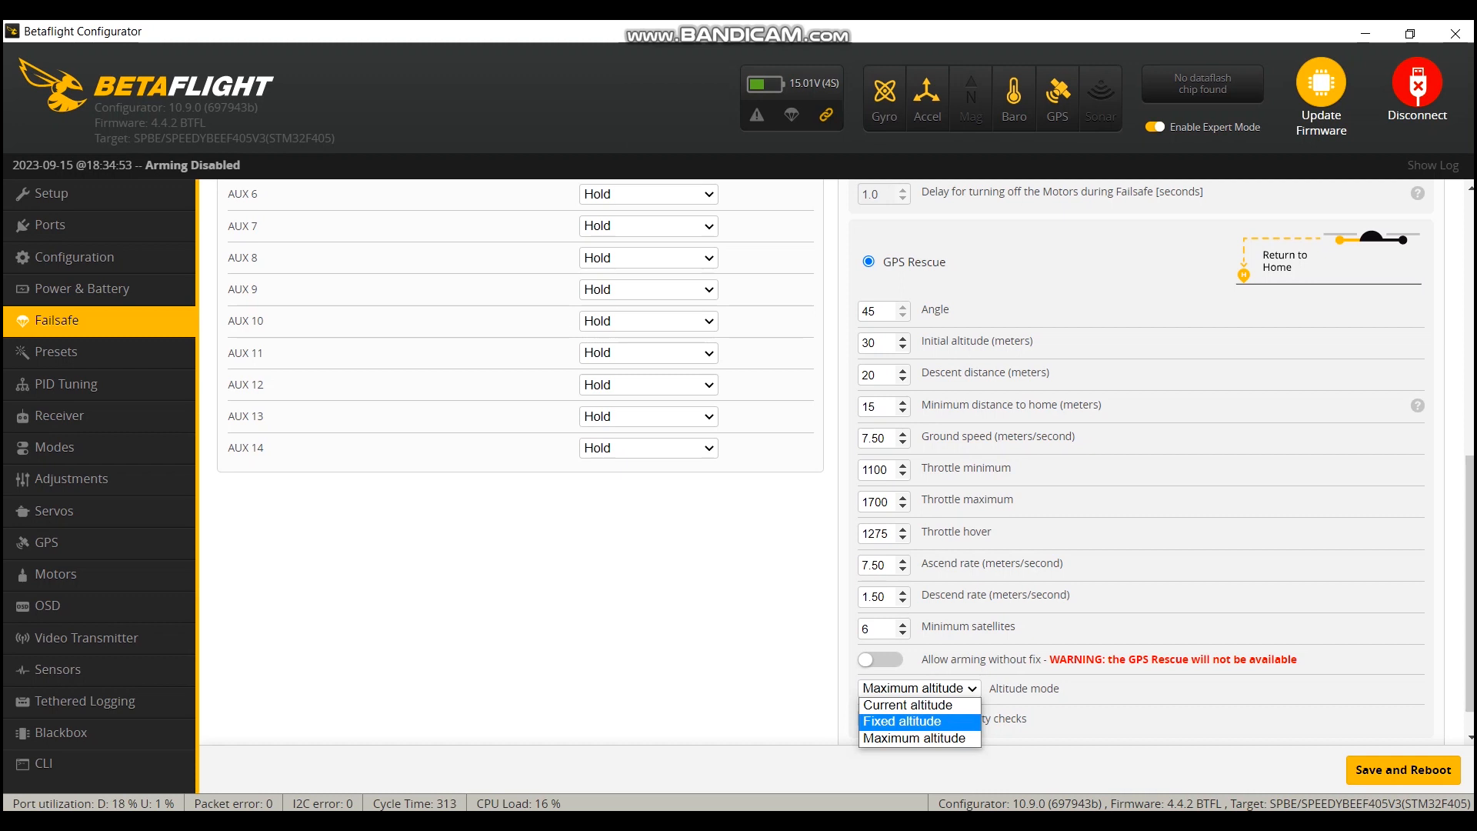
key("Down")
key("Return")
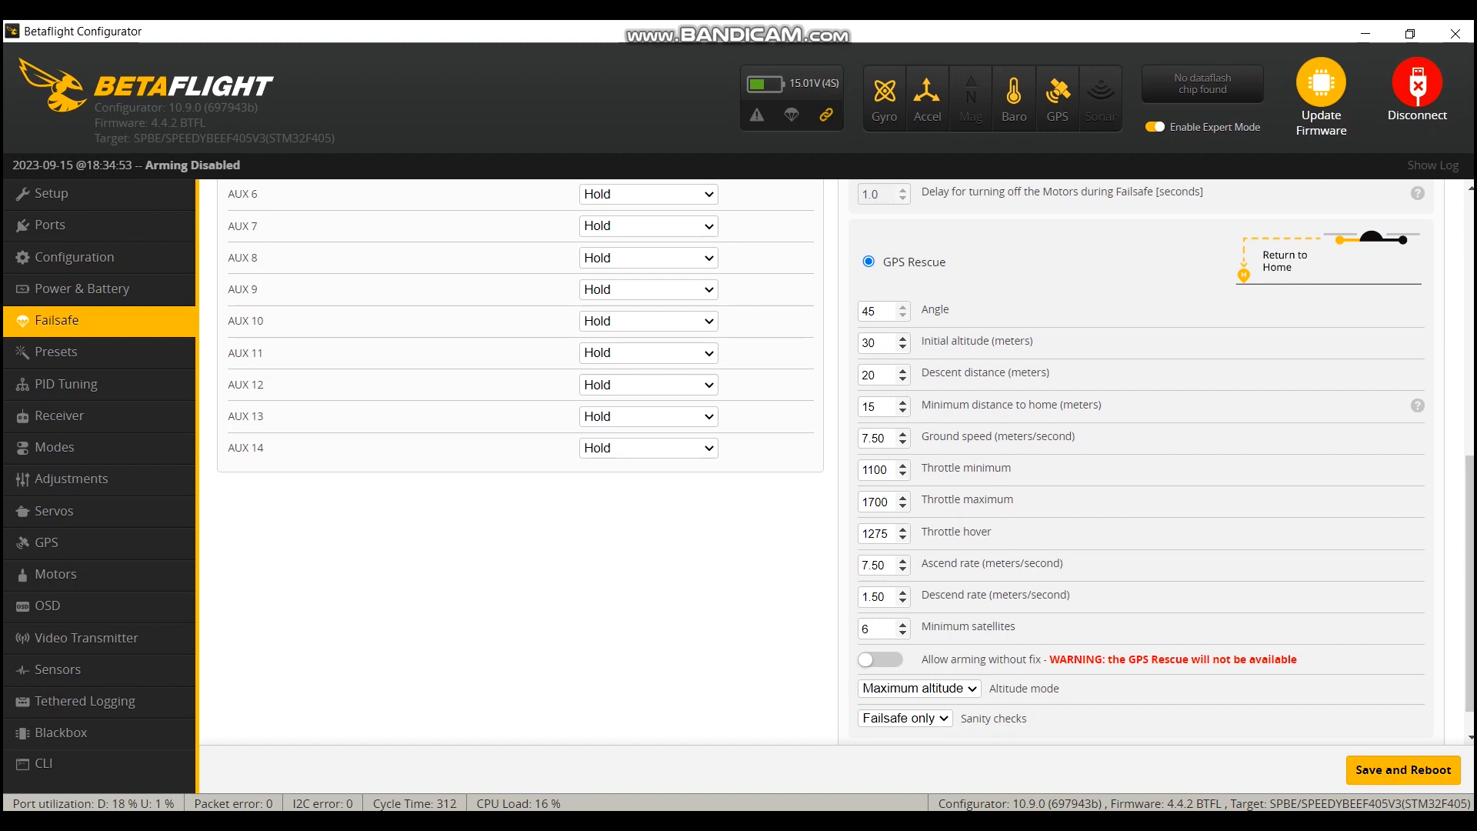
left_click(905, 719)
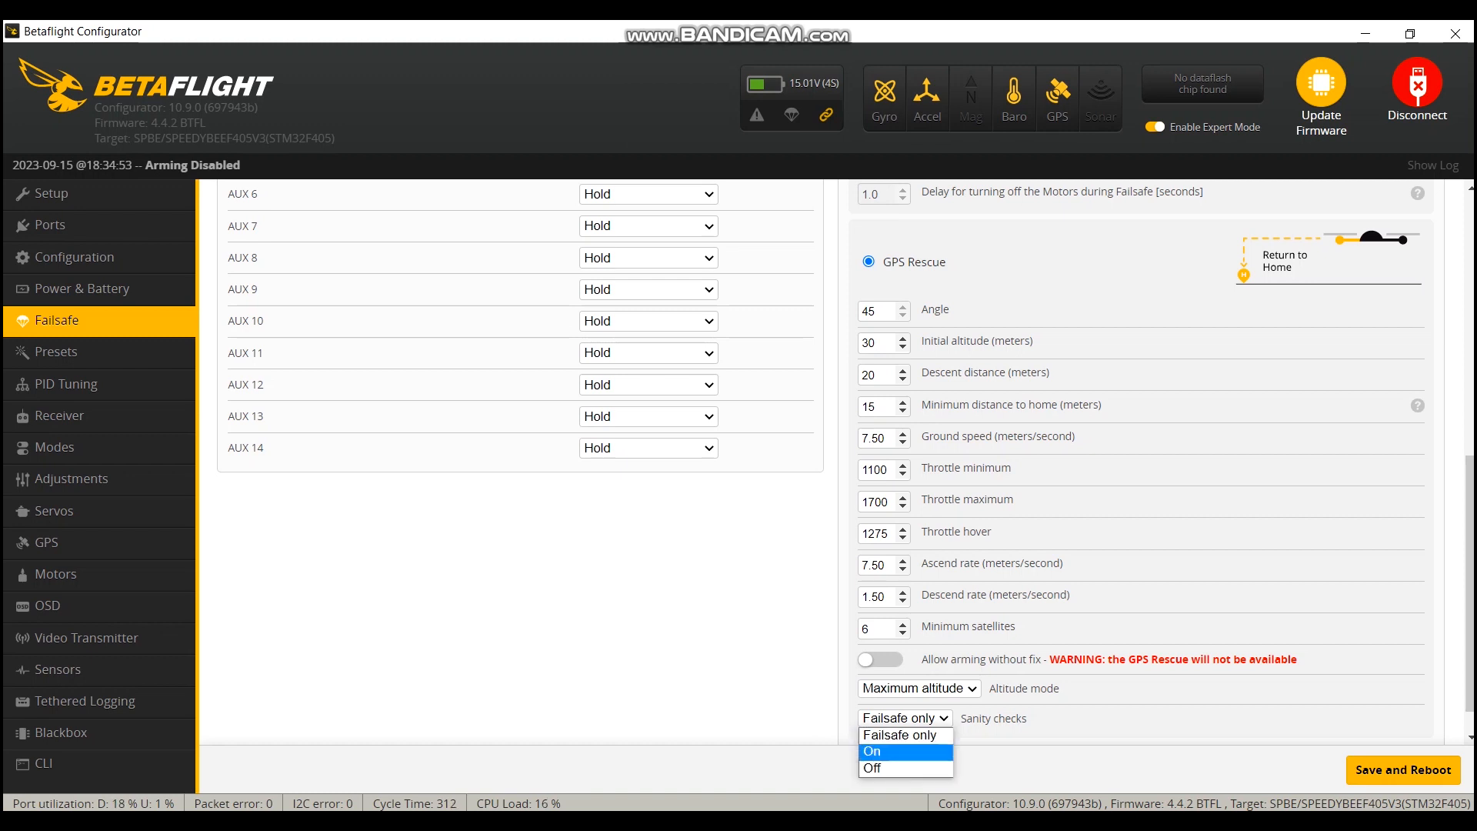
left_click(900, 736)
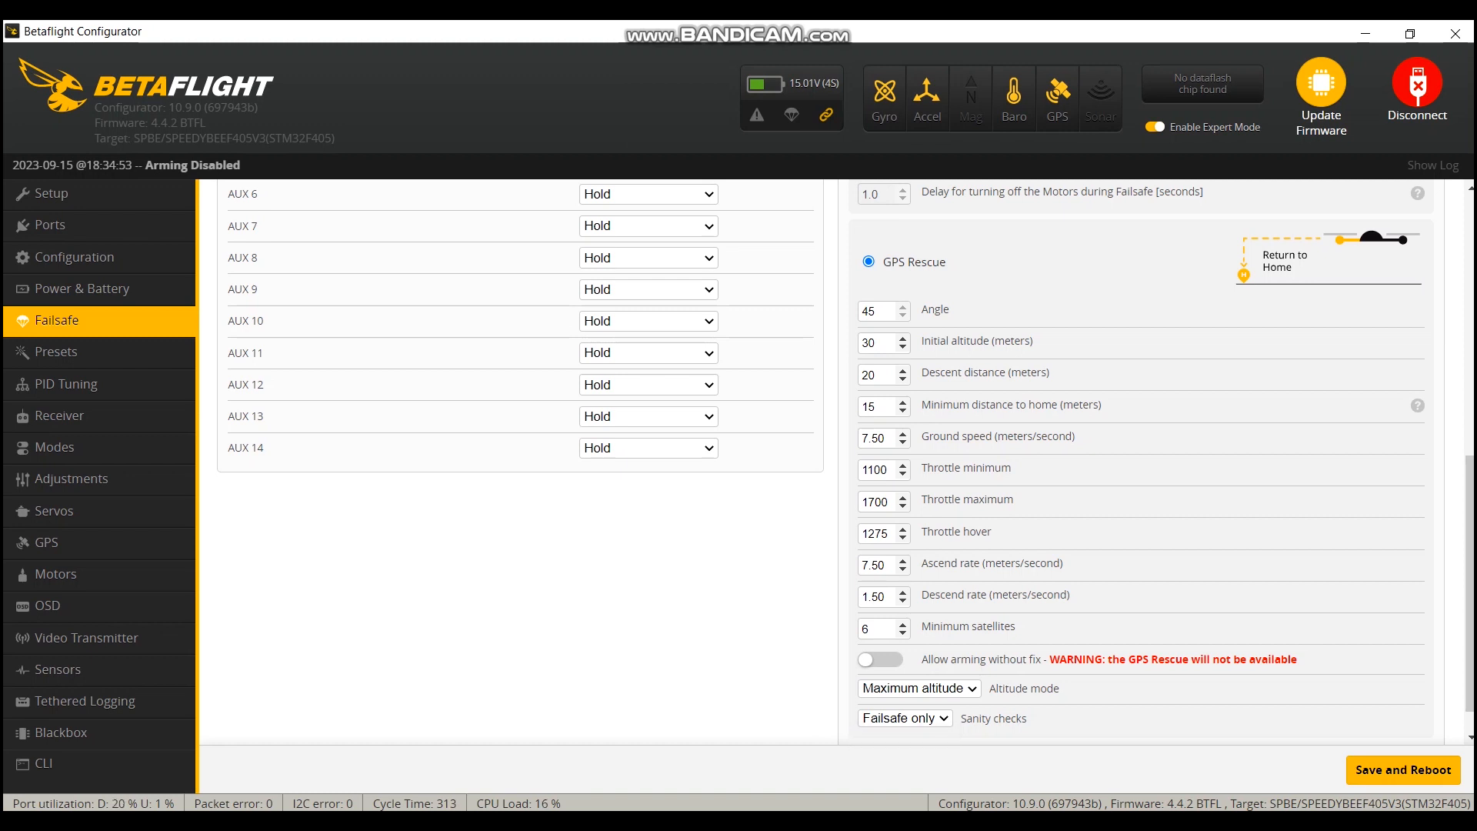
Save the failsafe settings and reboot the flight controller, closing the configuration warning and checking the reloaded settings
scroll(847, 462, "up", 5)
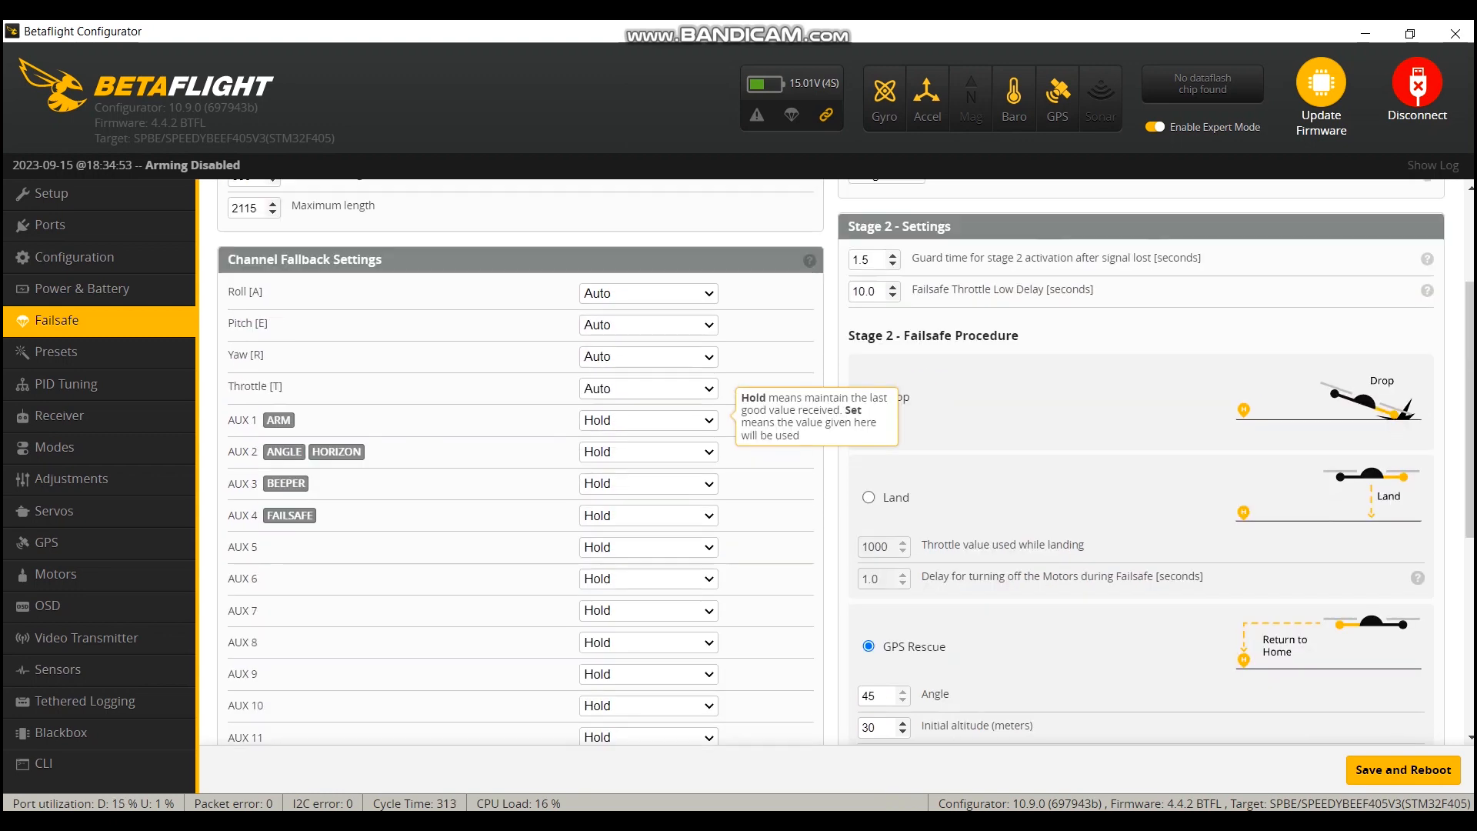
scroll(846, 462, "down", 5)
left_click(1404, 770)
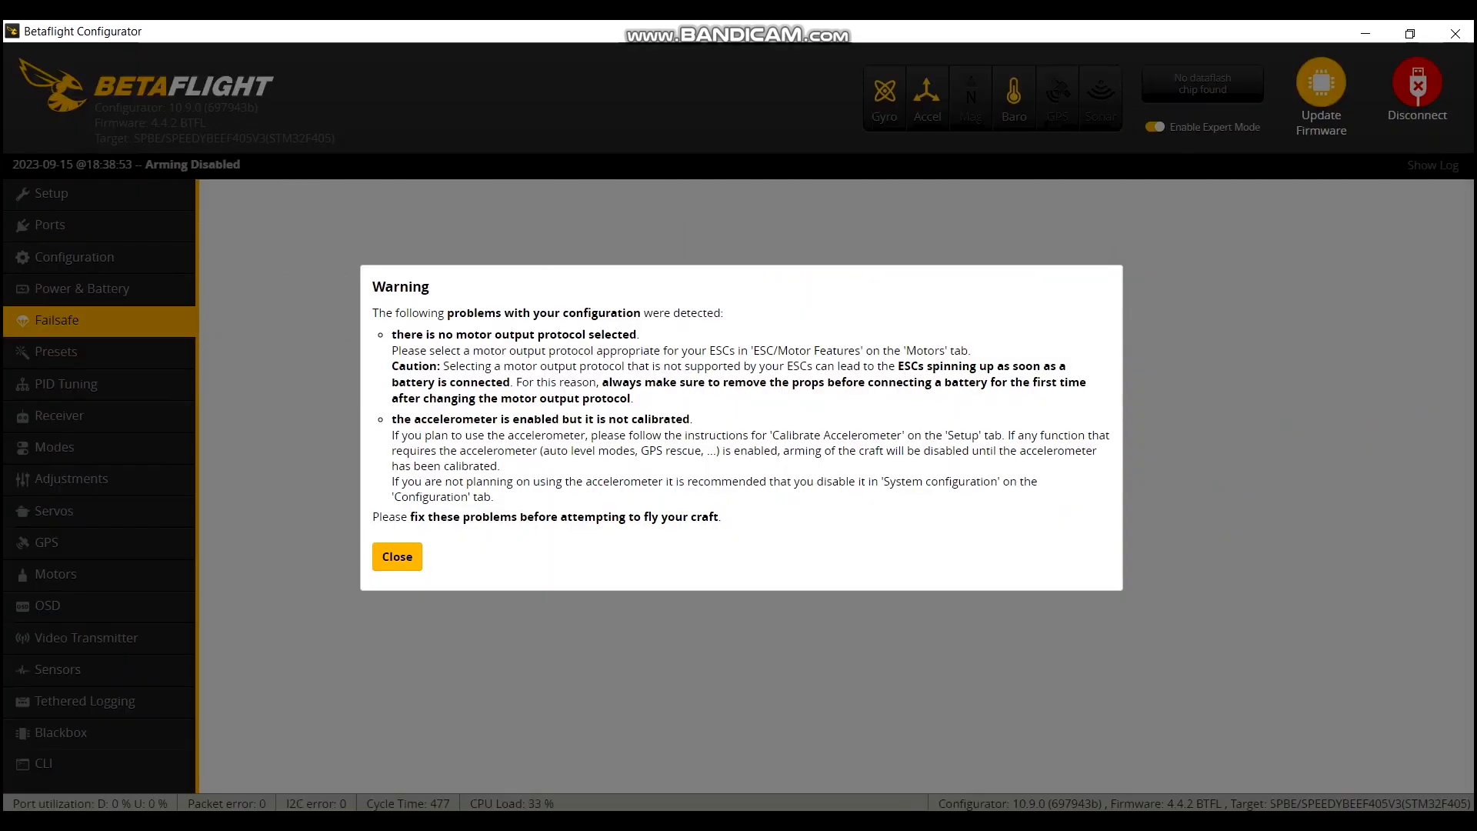
key("Escape")
scroll(727, 548, "down", 4)
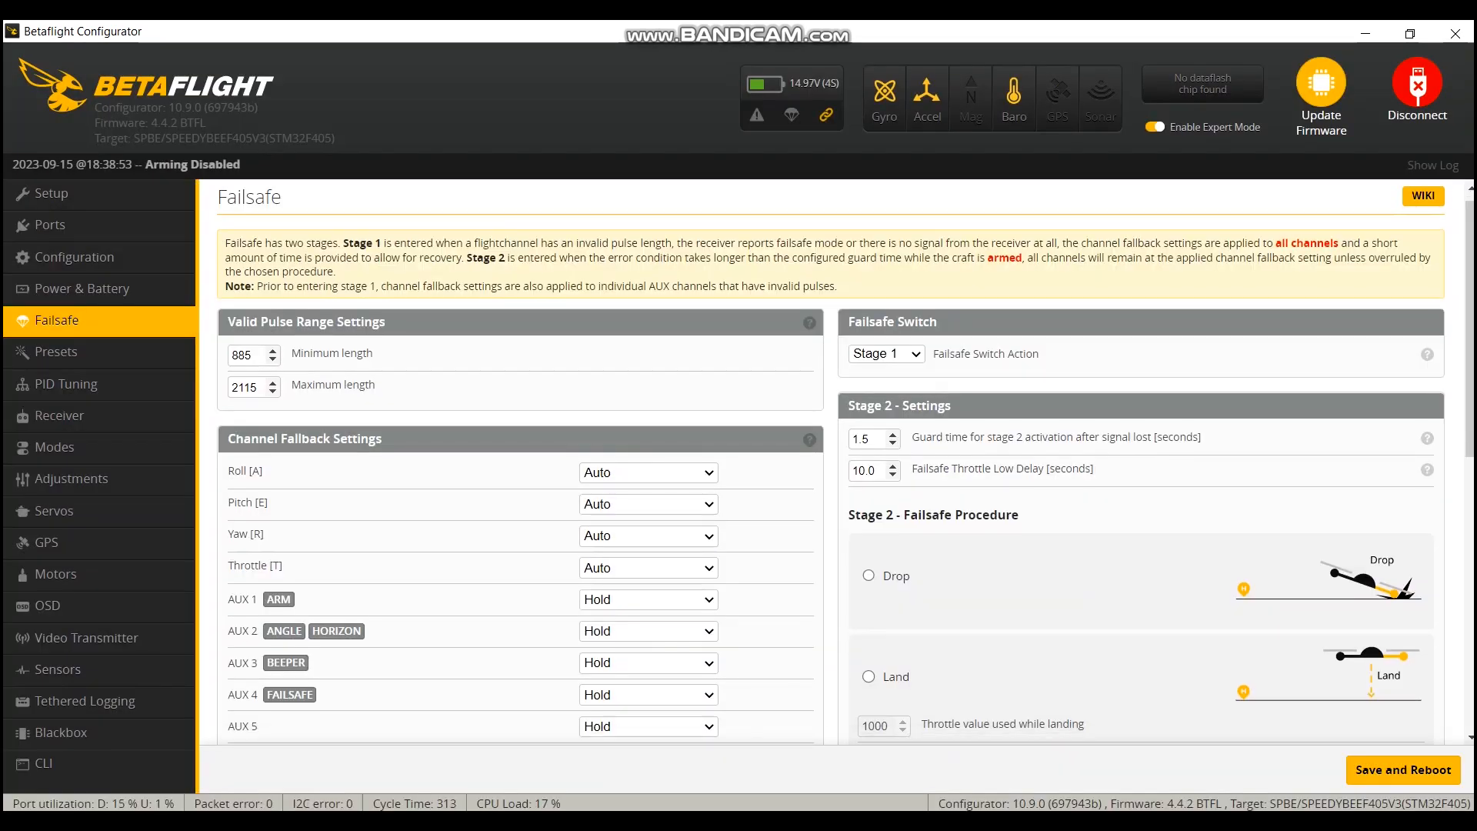
scroll(727, 548, "up", 4)
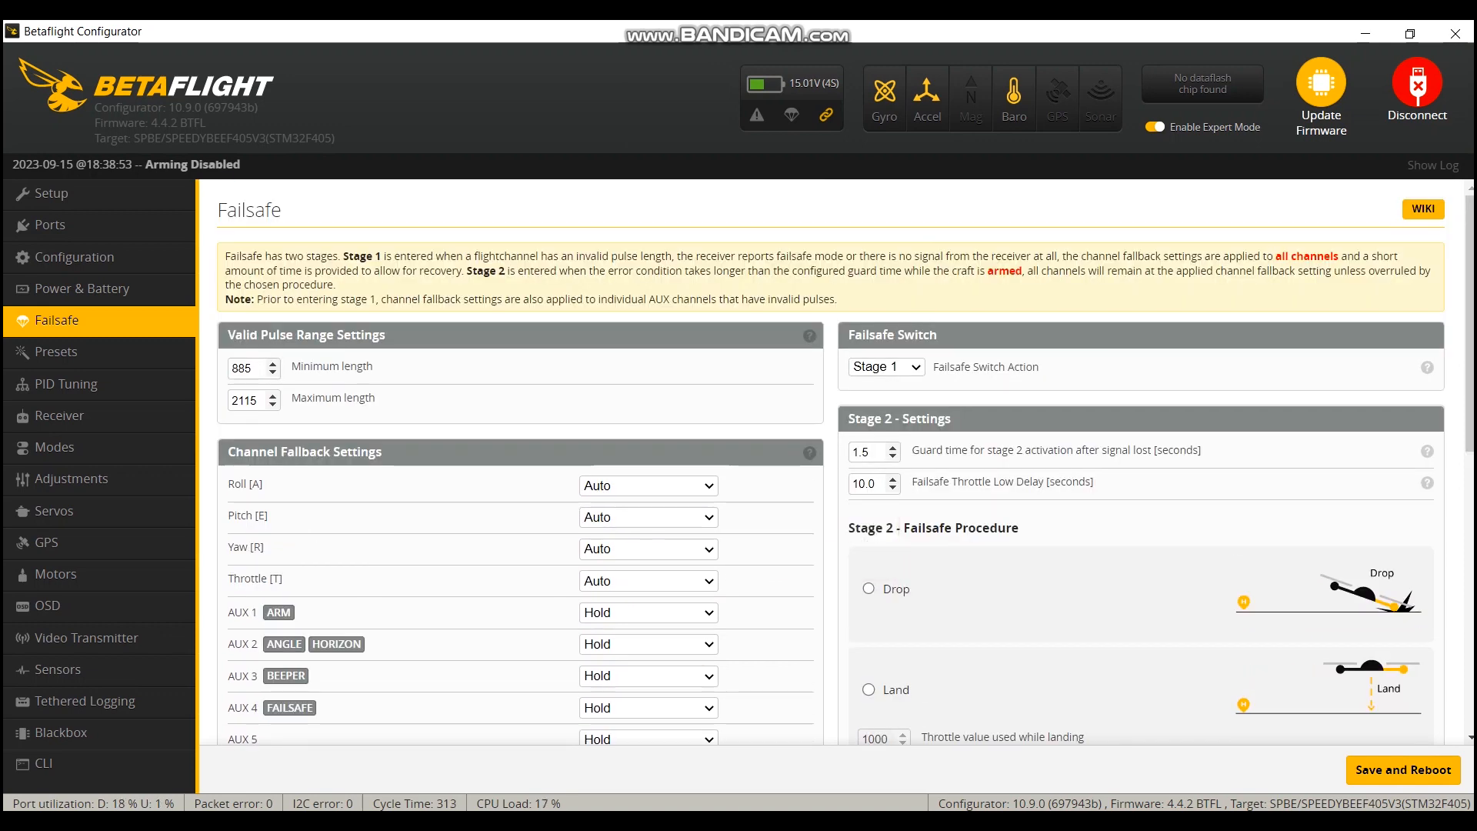
scroll(727, 548, "down", 7)
scroll(508, 461, "up", 5)
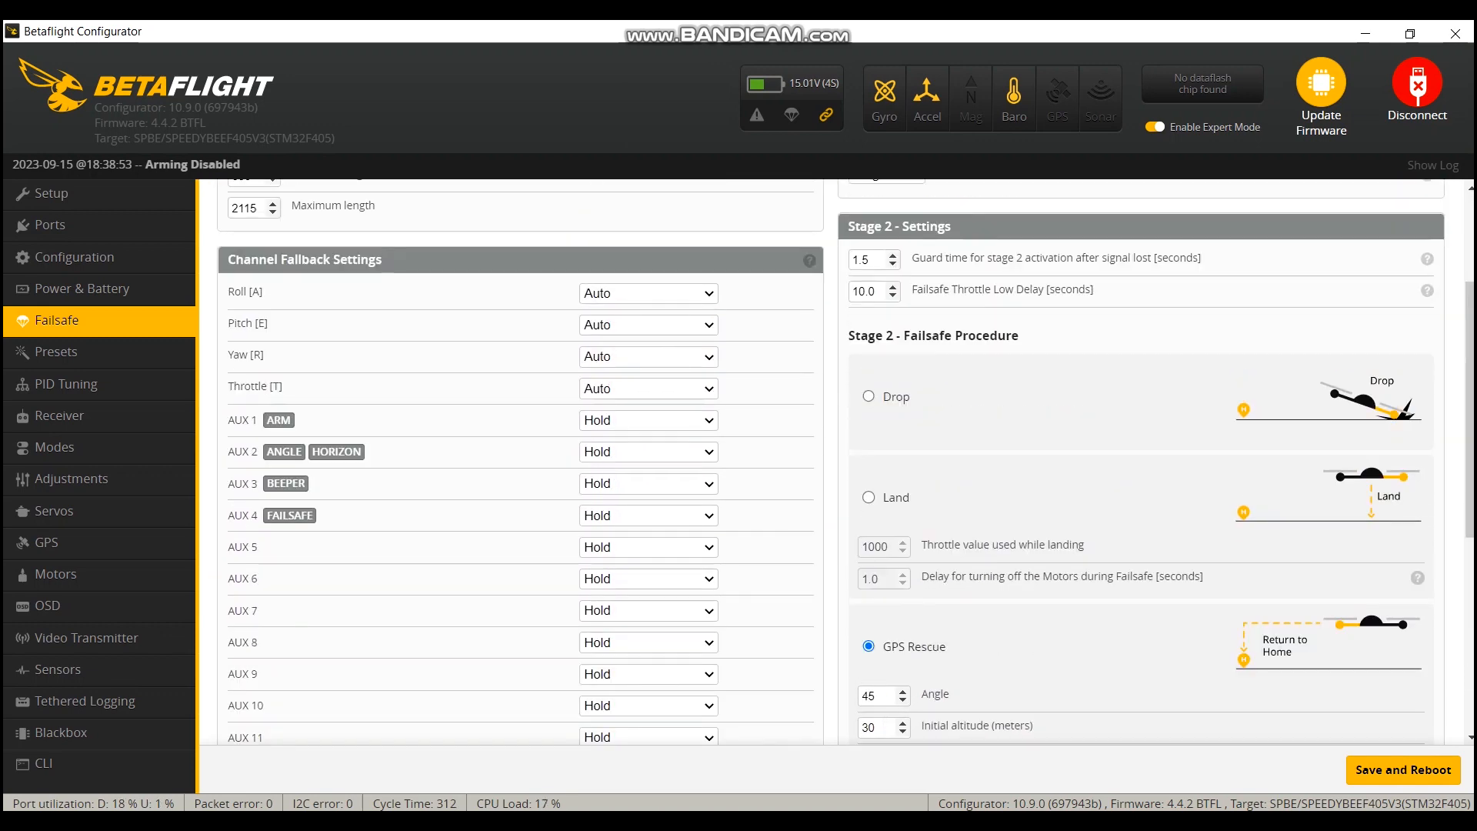
Add a range to the GPS RESCUE mode and assign it to channel AUX 4
left_click(56, 352)
left_click(59, 415)
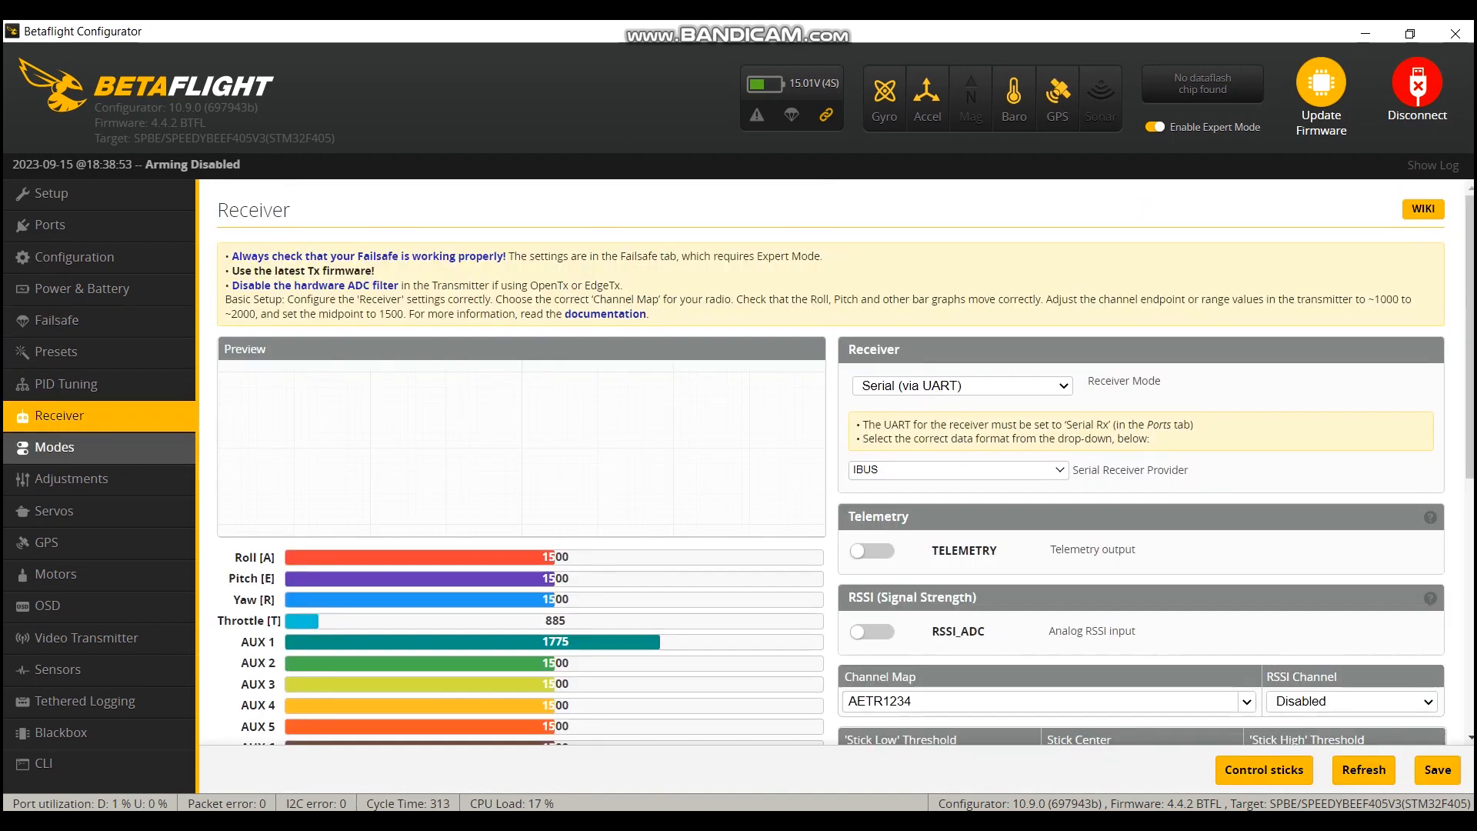
left_click(54, 447)
scroll(831, 461, "down", 5)
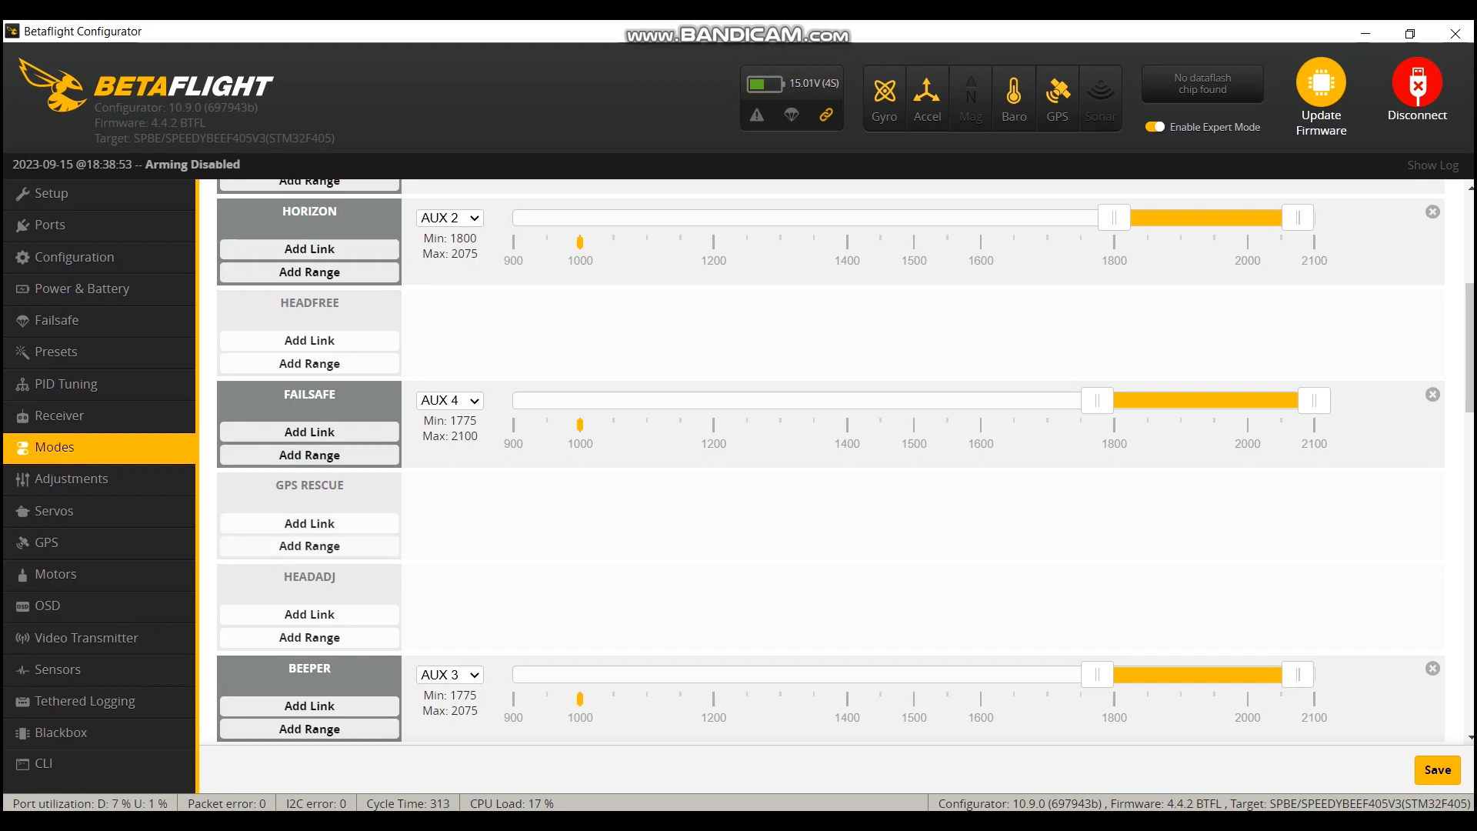
left_click(309, 545)
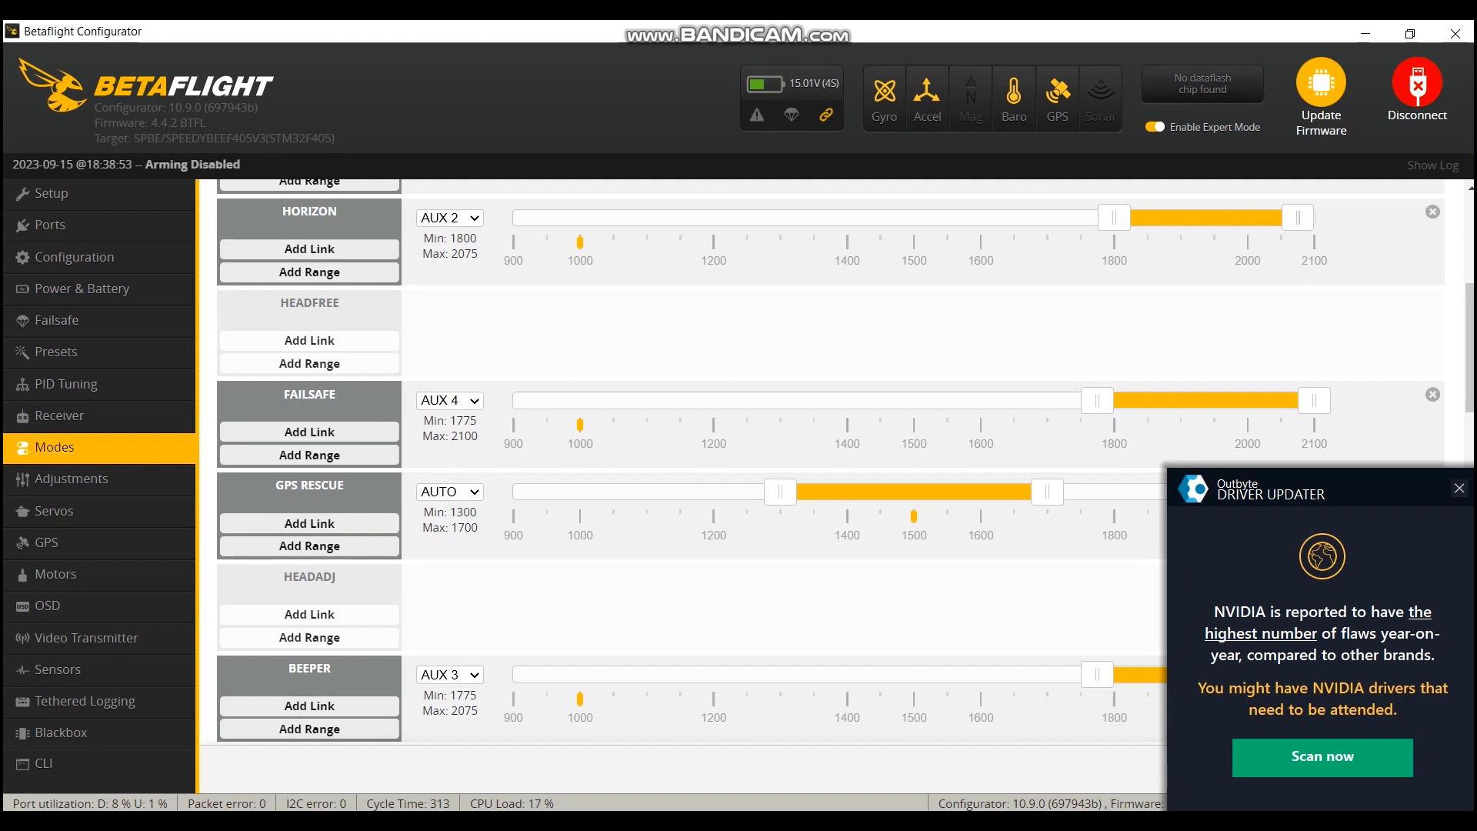
left_click(450, 401)
left_click(439, 418)
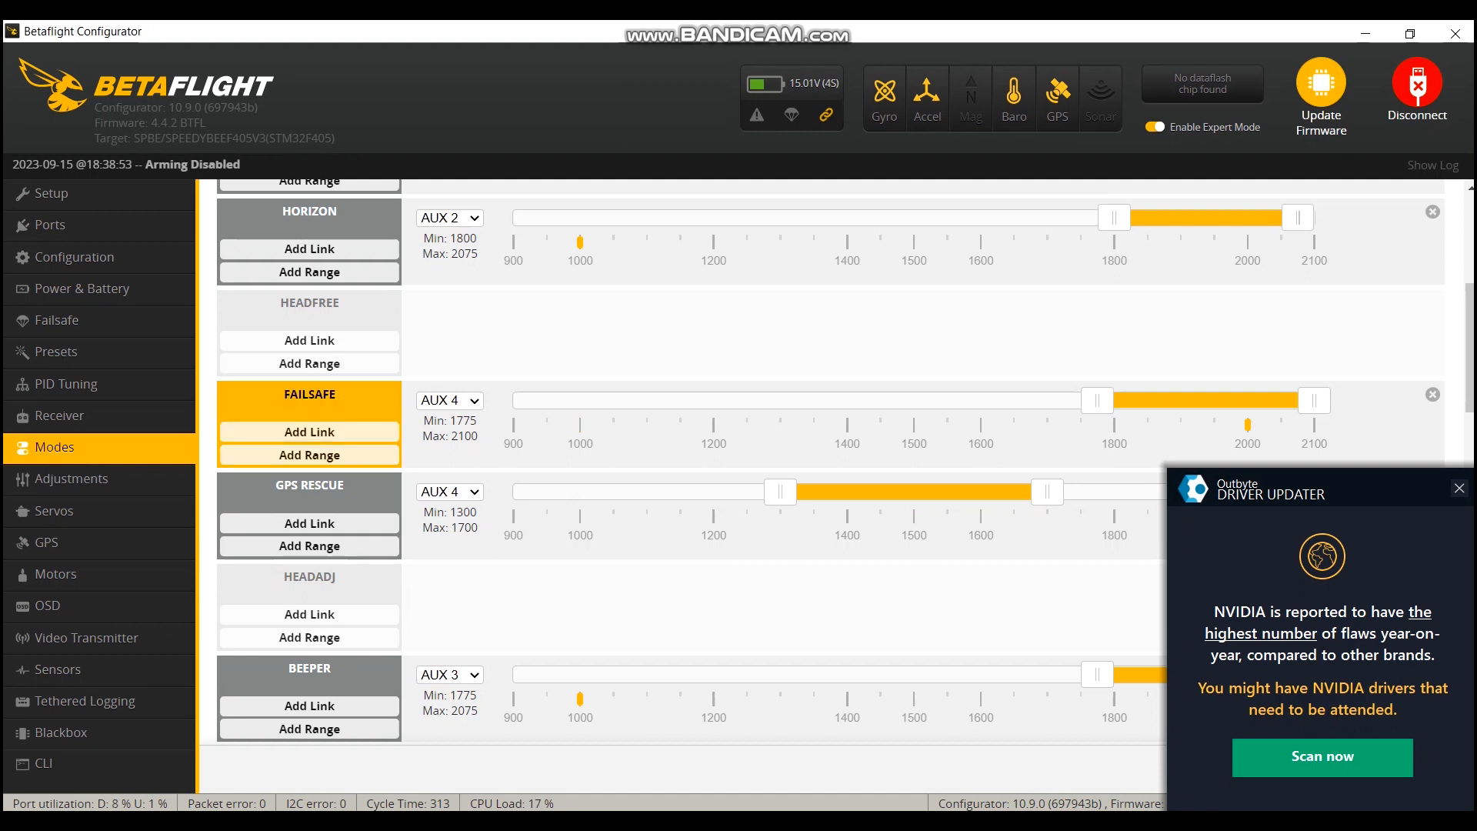
Remove the AUX 4 range from the FAILSAFE mode and save the modes
left_click(450, 400)
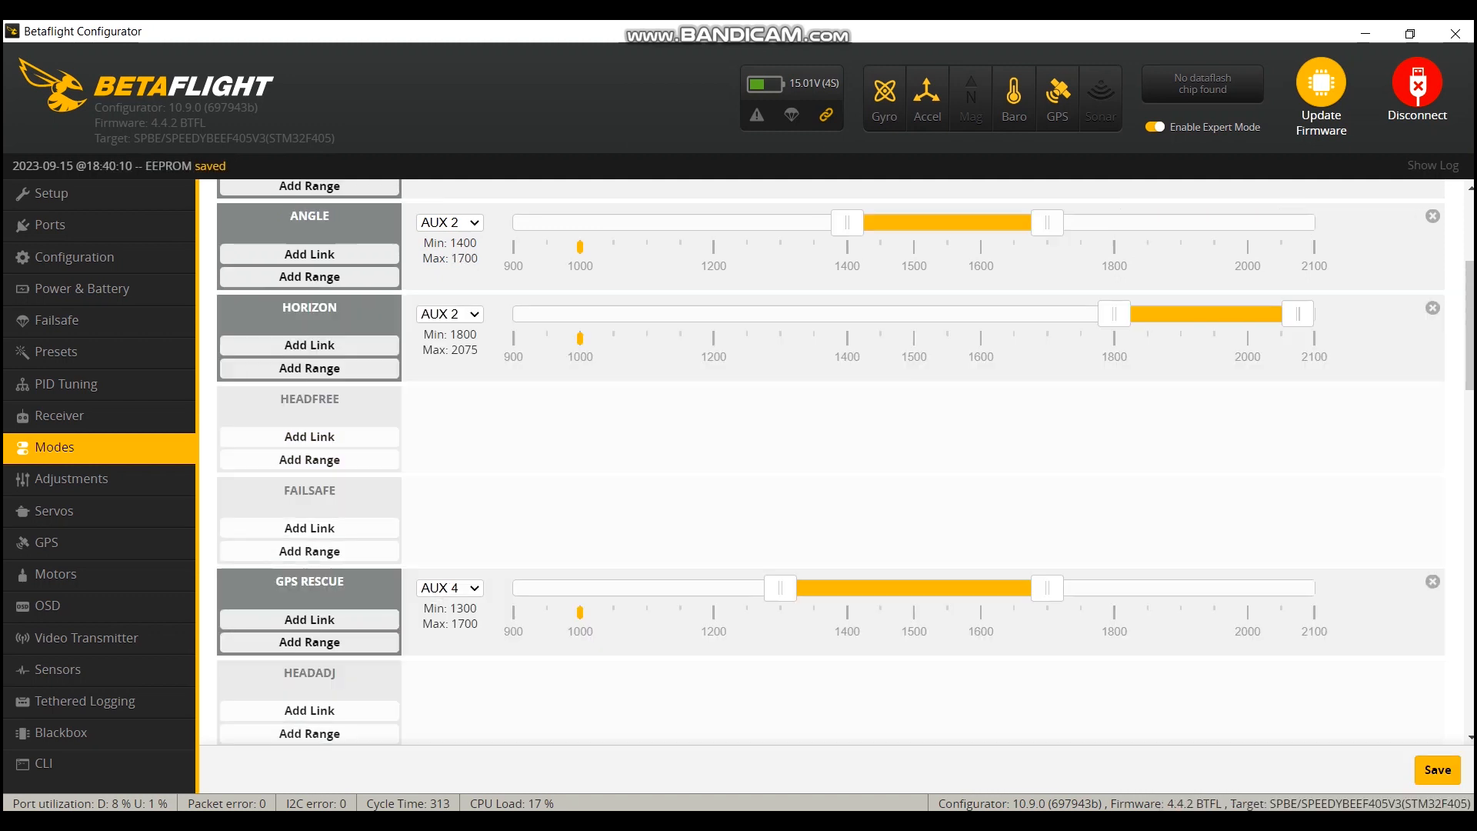
left_click(450, 314)
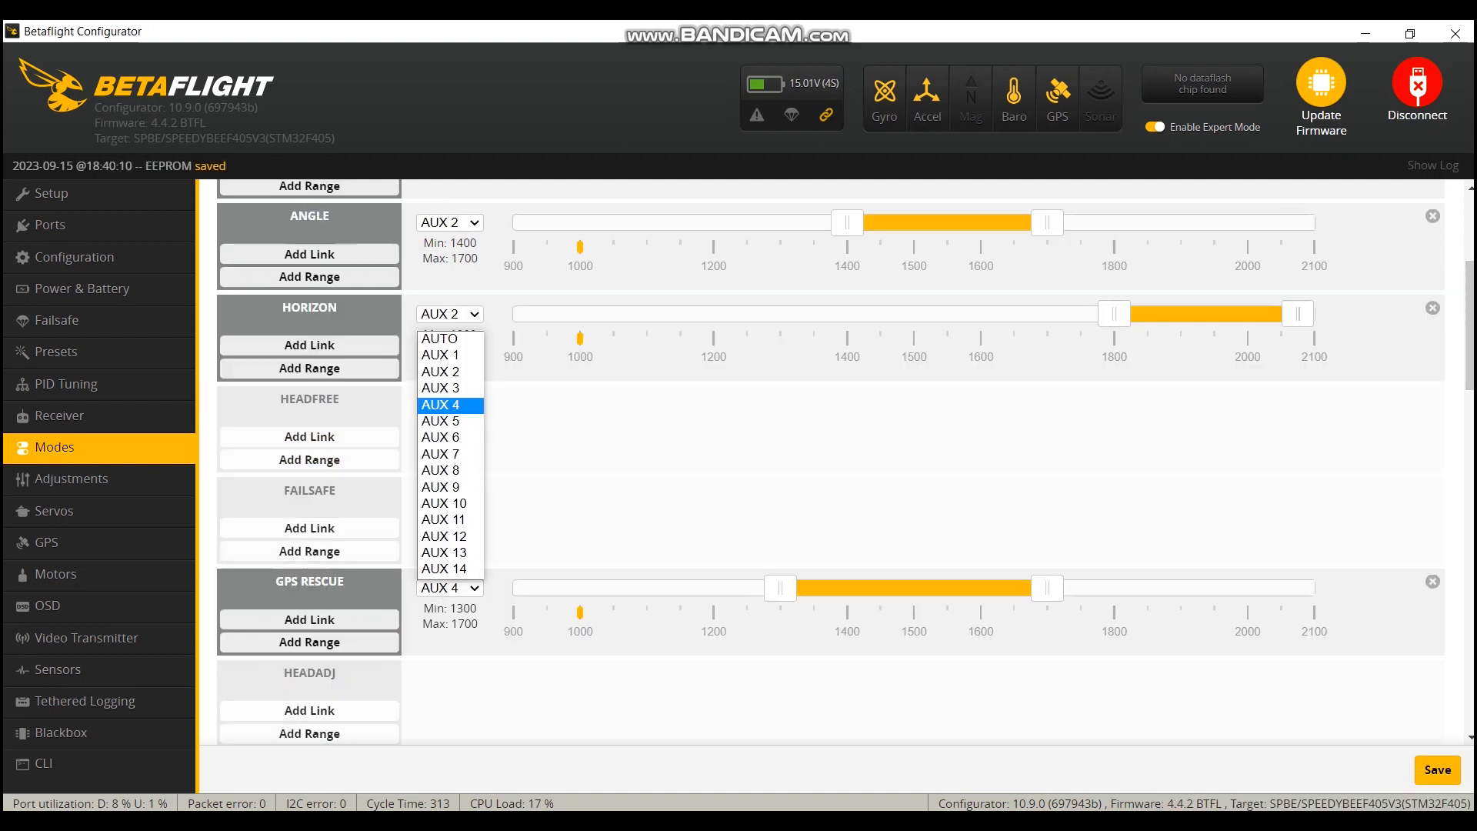
key("Escape")
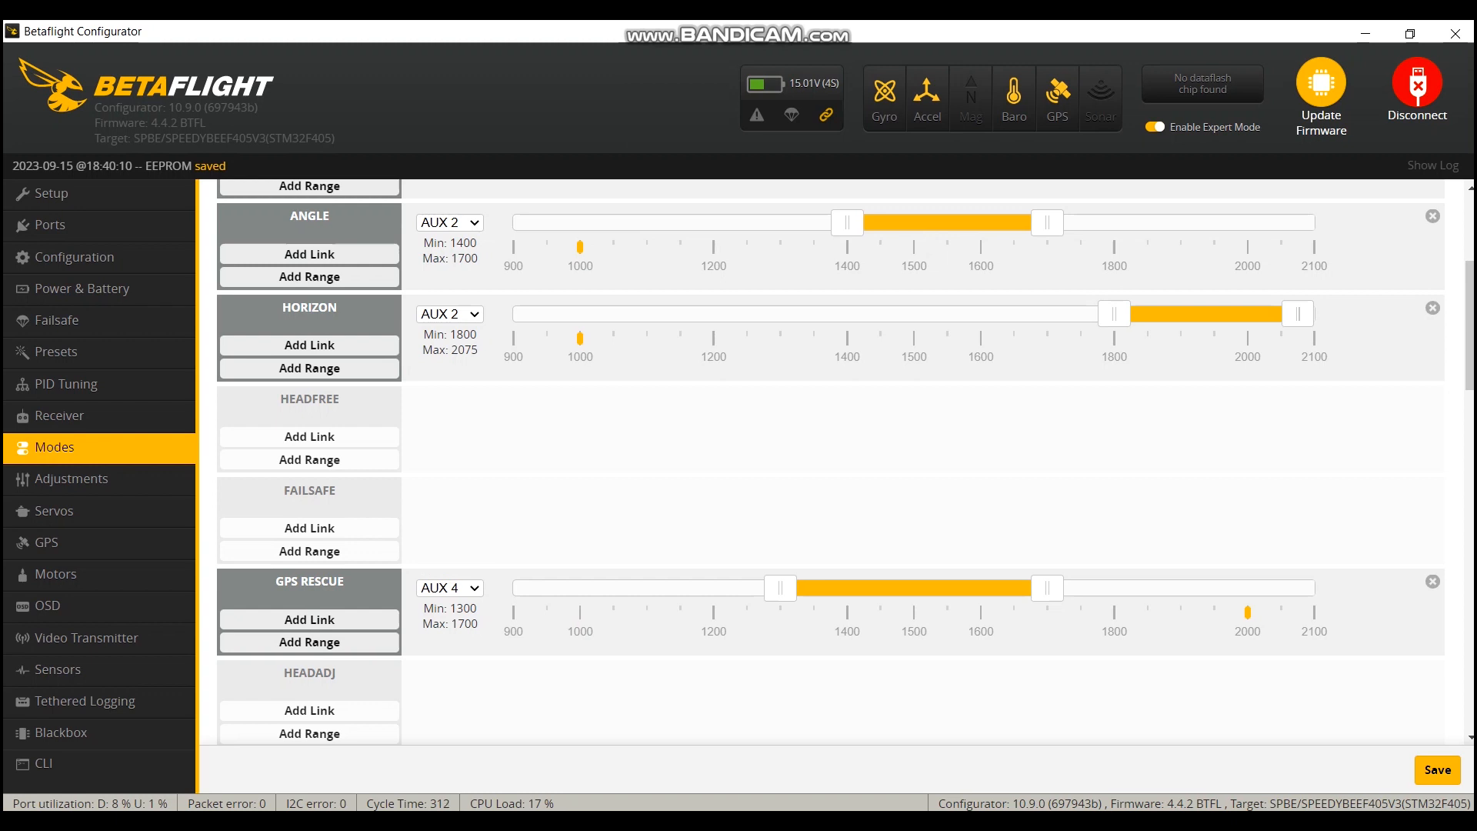
Set the GPS RESCUE range on AUX 4 to 1800–2100 and save the modes
left_click_drag(1047, 587, 1314, 588)
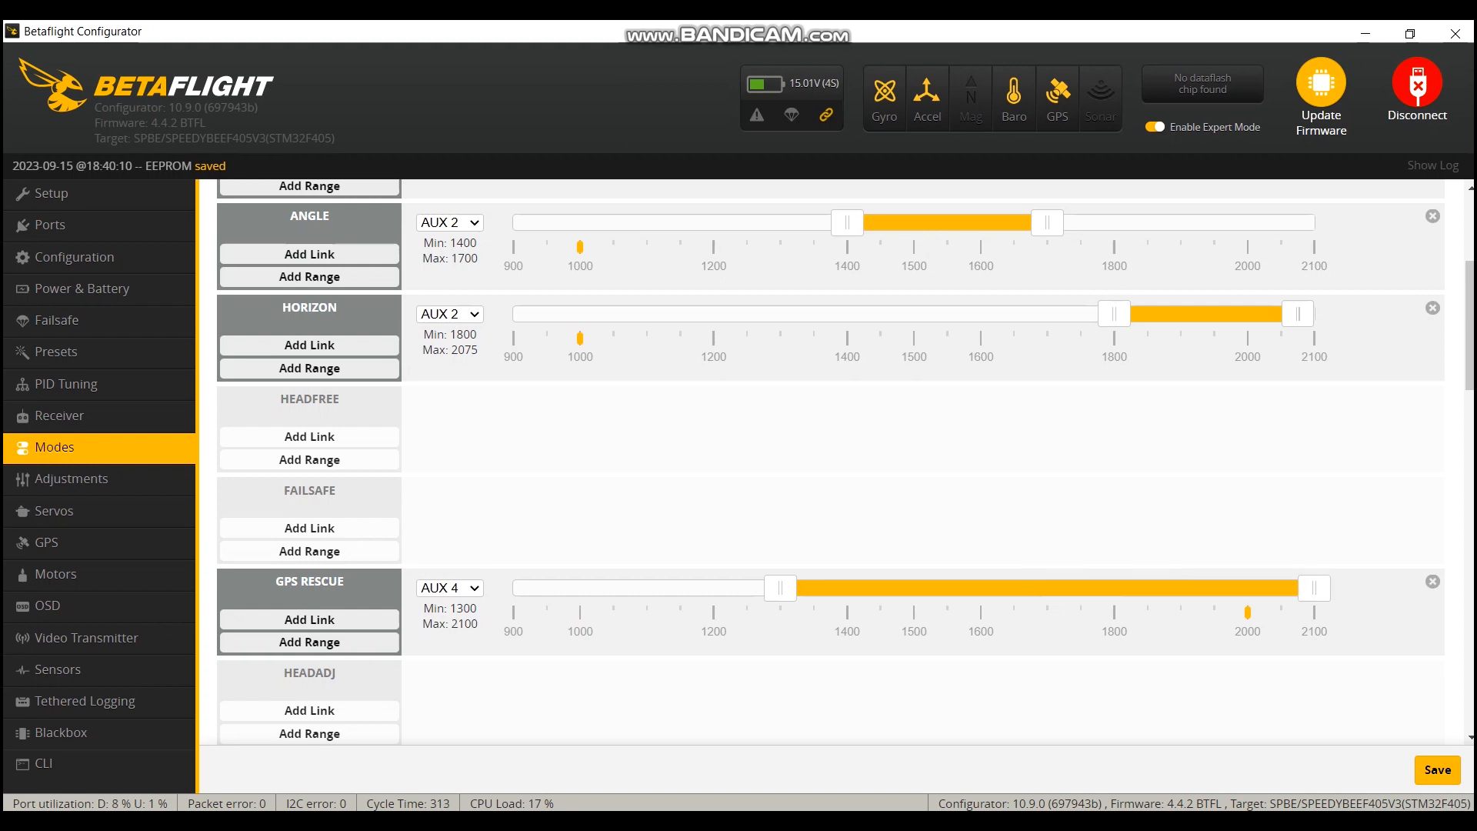
left_click_drag(780, 588, 1114, 588)
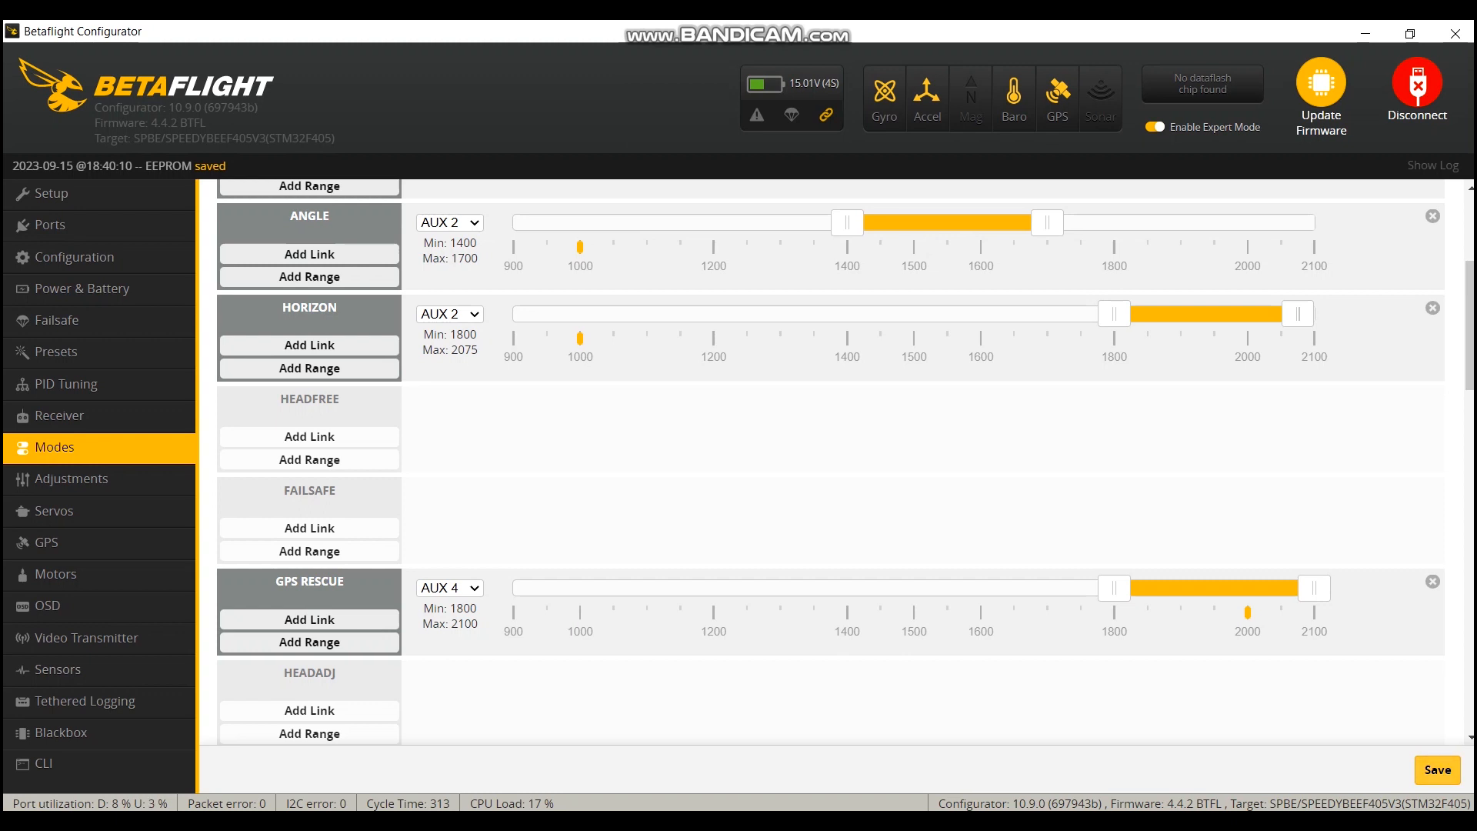
left_click(1437, 770)
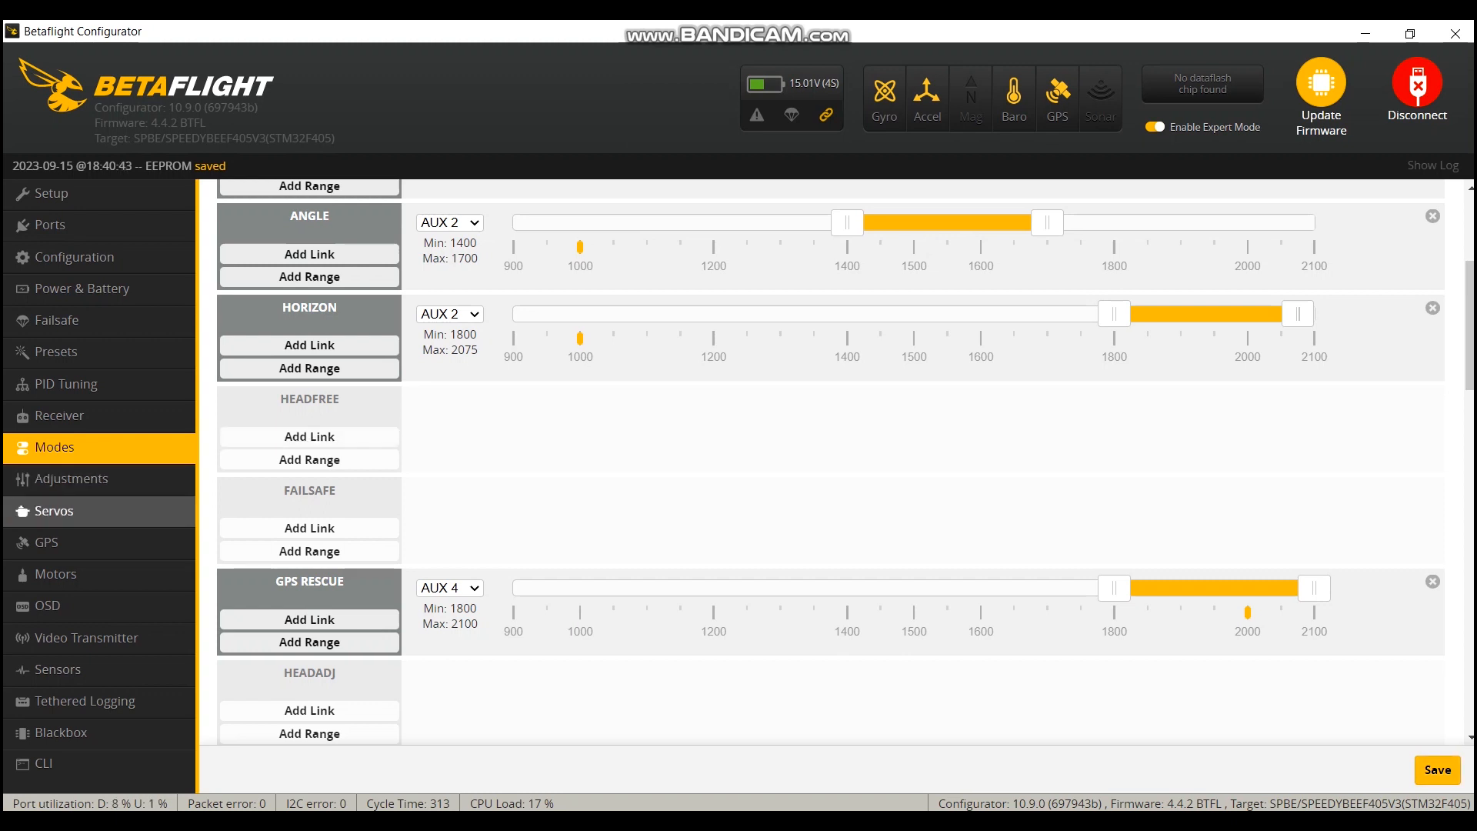
Check the GPS fix and satellite signal data, and review the enabled OSD elements and warnings
left_click(46, 543)
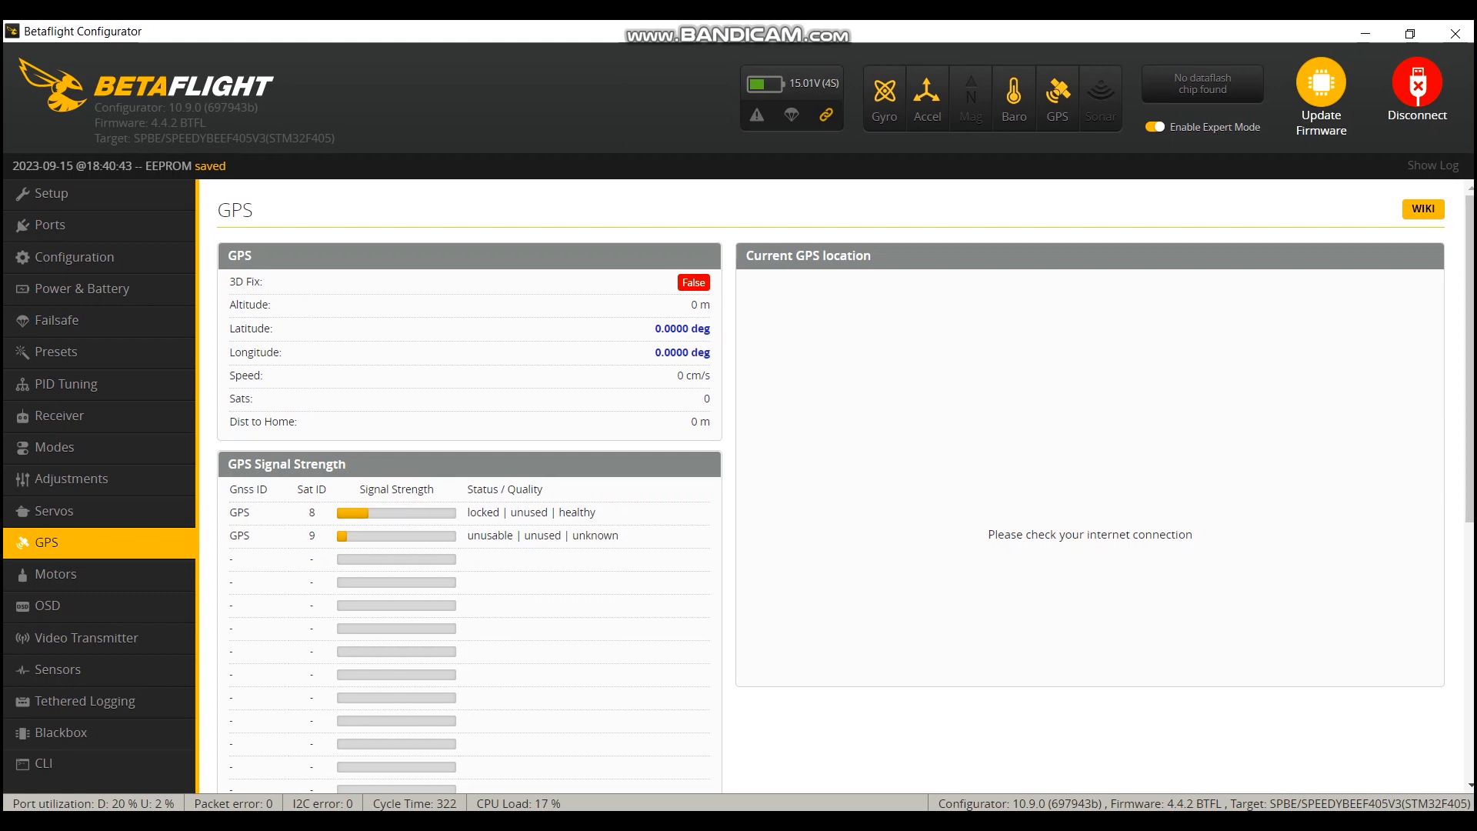
left_click(47, 606)
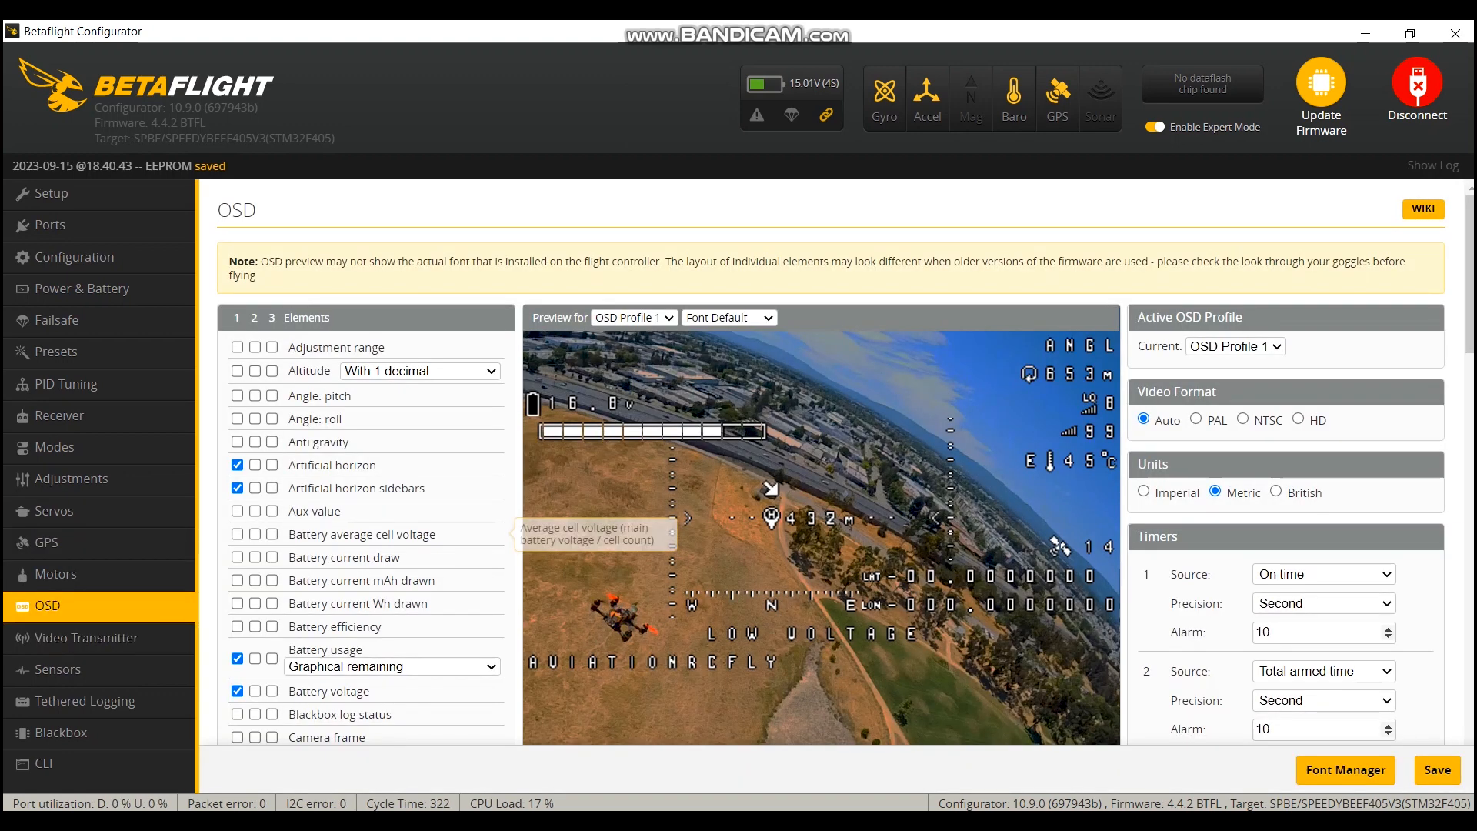
scroll(839, 461, "down", 7)
scroll(362, 524, "down", 1)
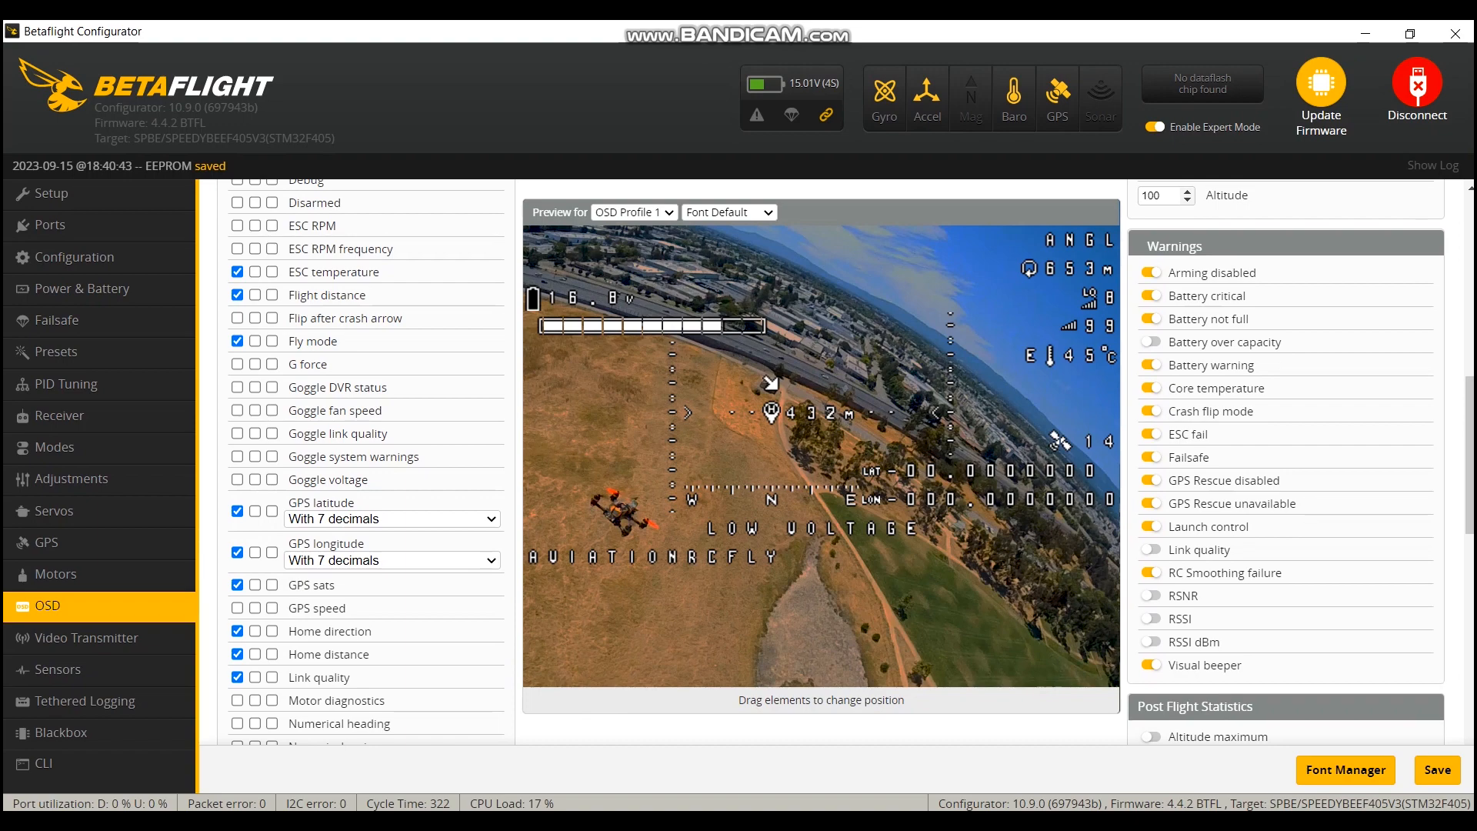
scroll(367, 462, "up", 2)
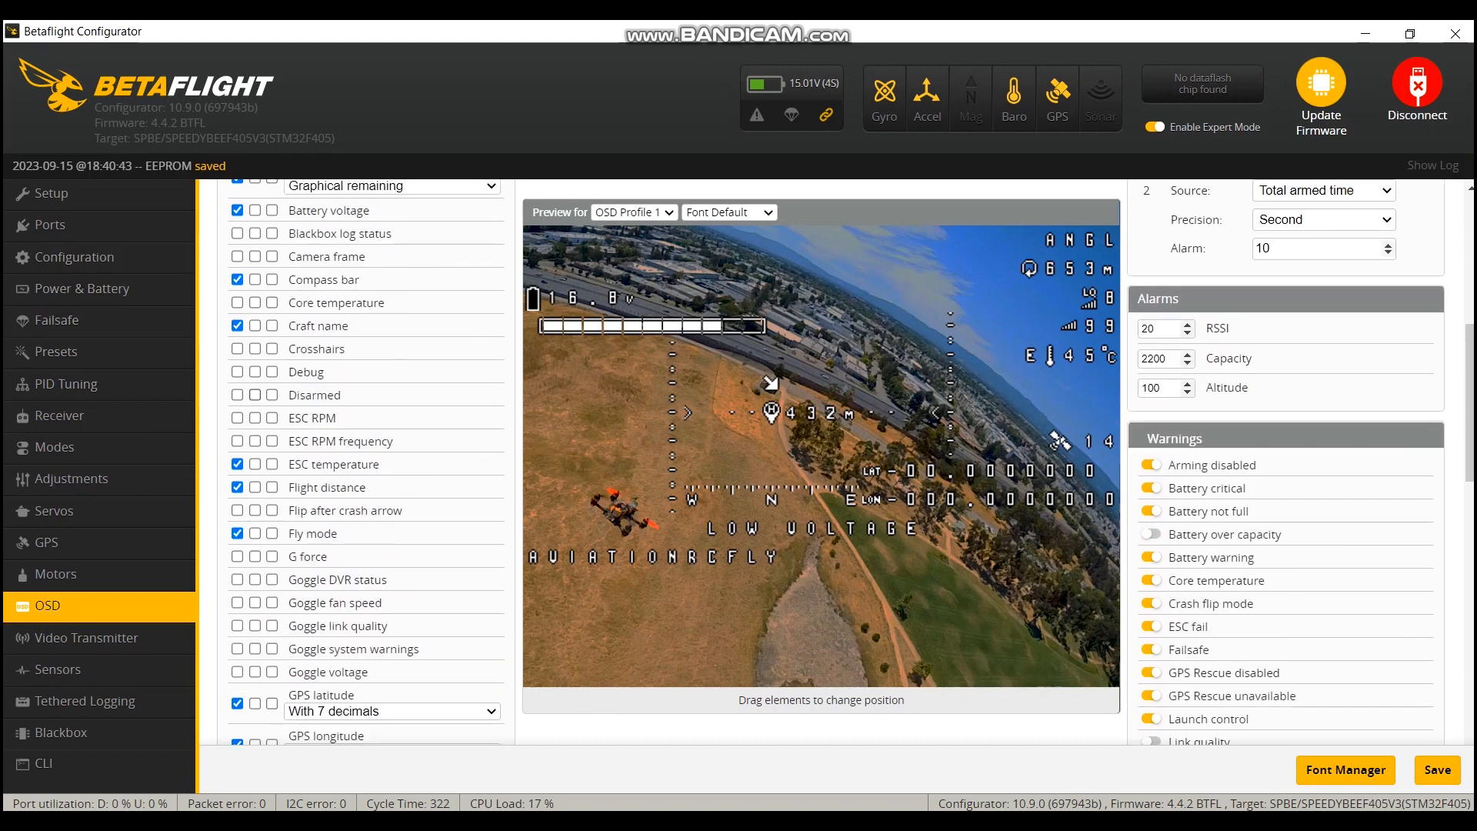
Change the failsafe channel fallback for AUX 2 to Set at 1500 and check the AUX 2 ranges of ANGLE and HORIZON
left_click(56, 320)
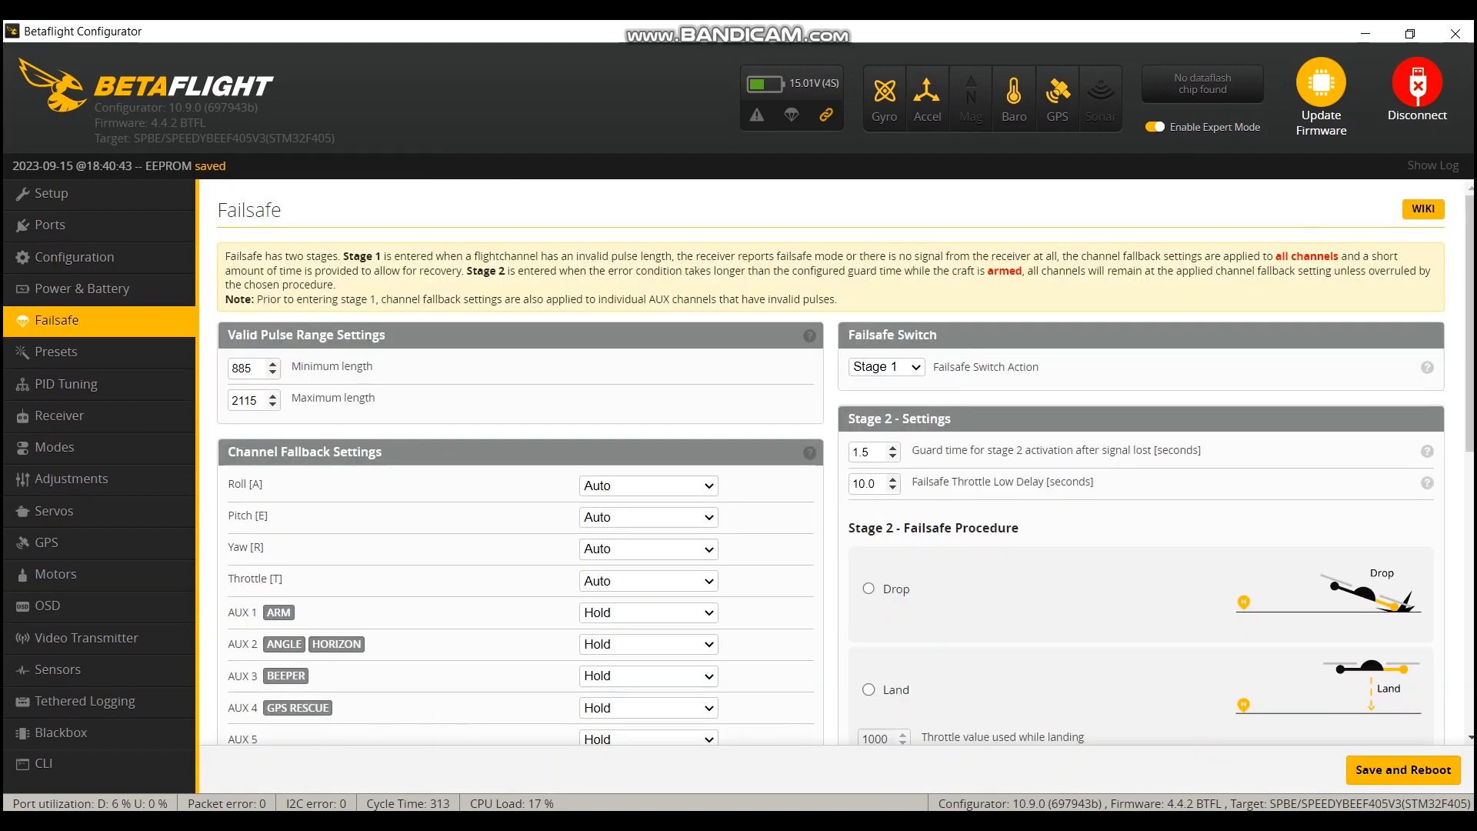
scroll(846, 461, "down", 2)
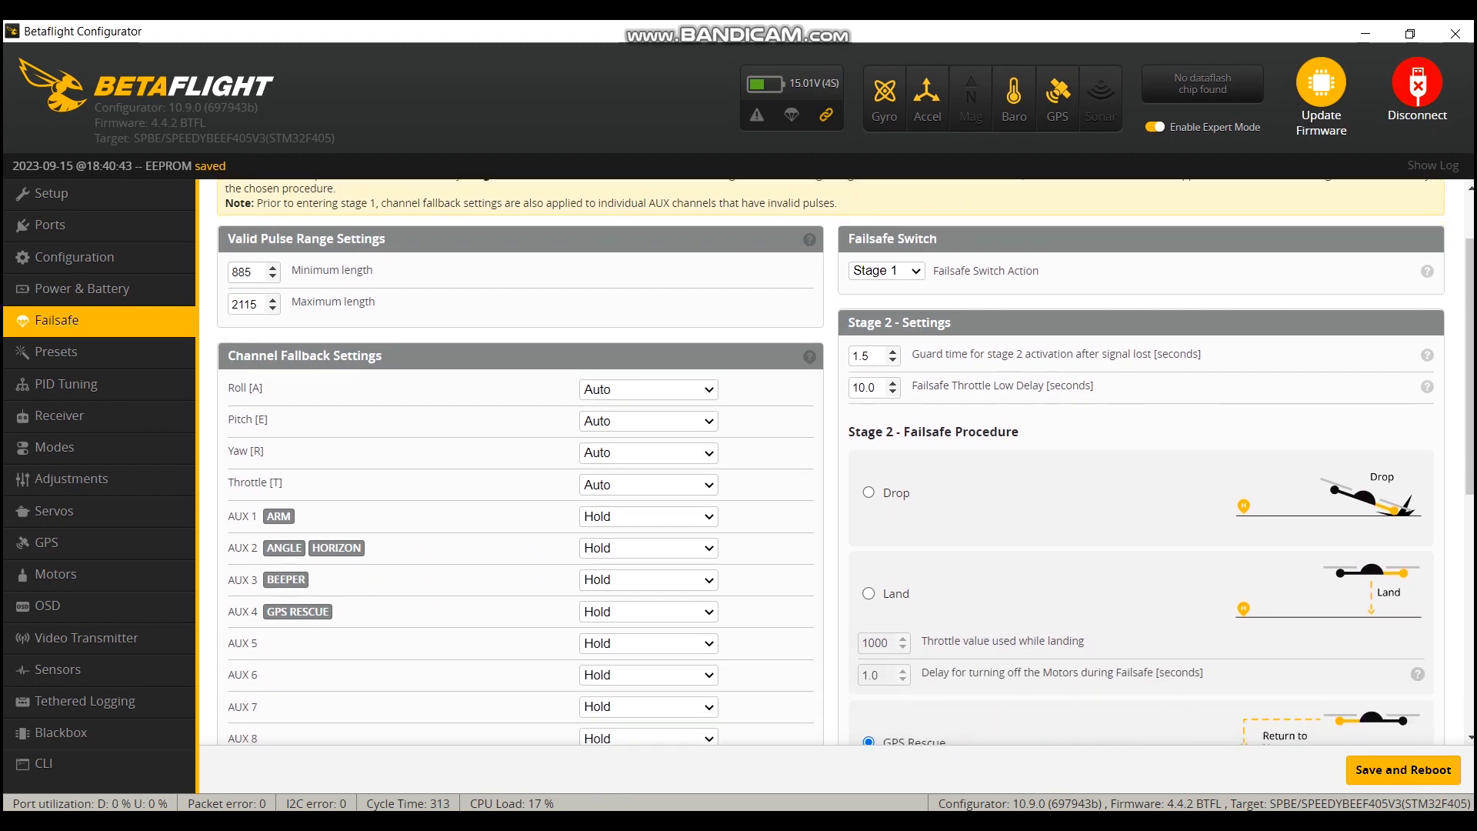
left_click(647, 548)
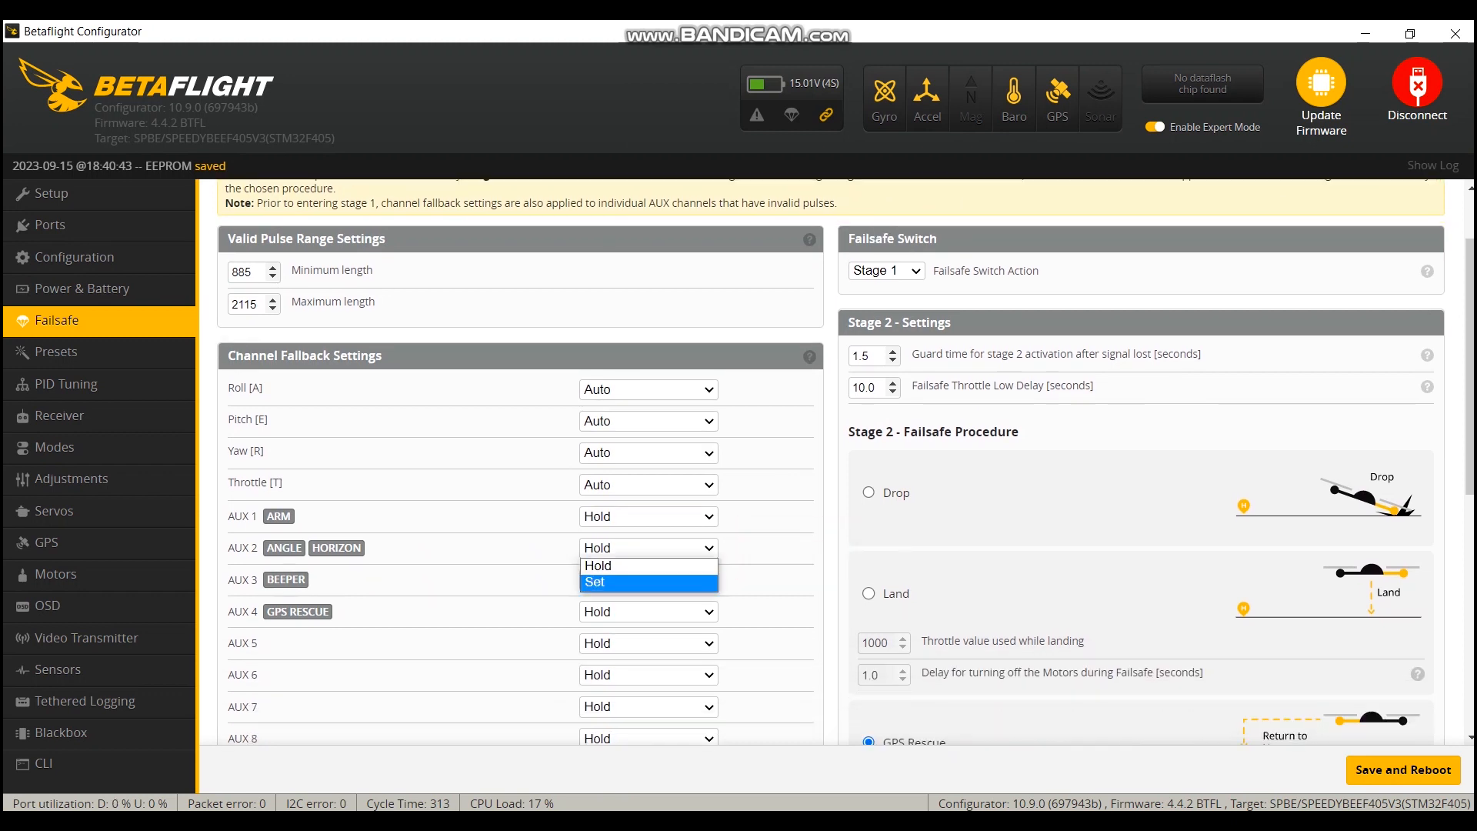
left_click(616, 580)
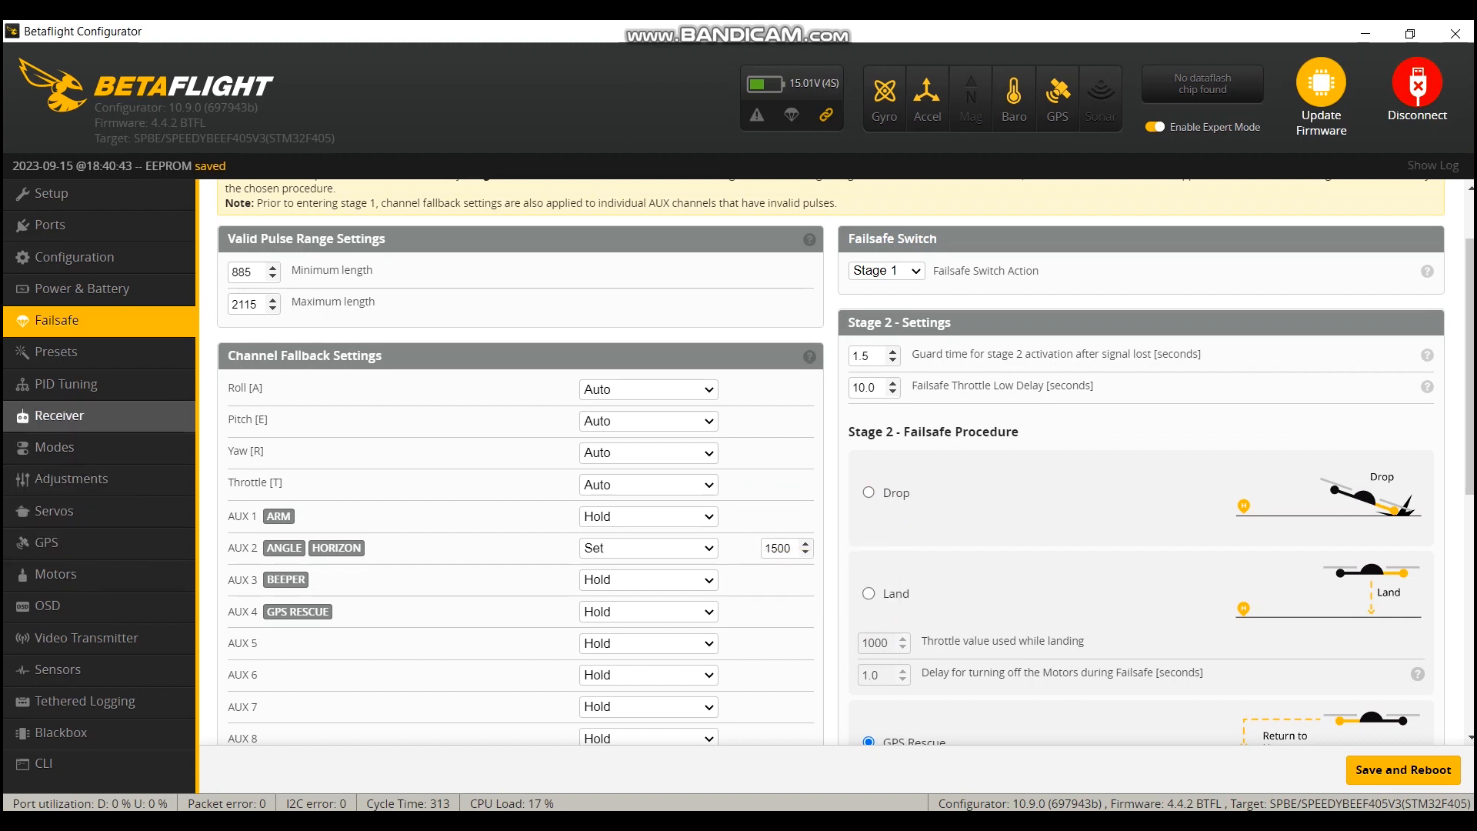
left_click(54, 447)
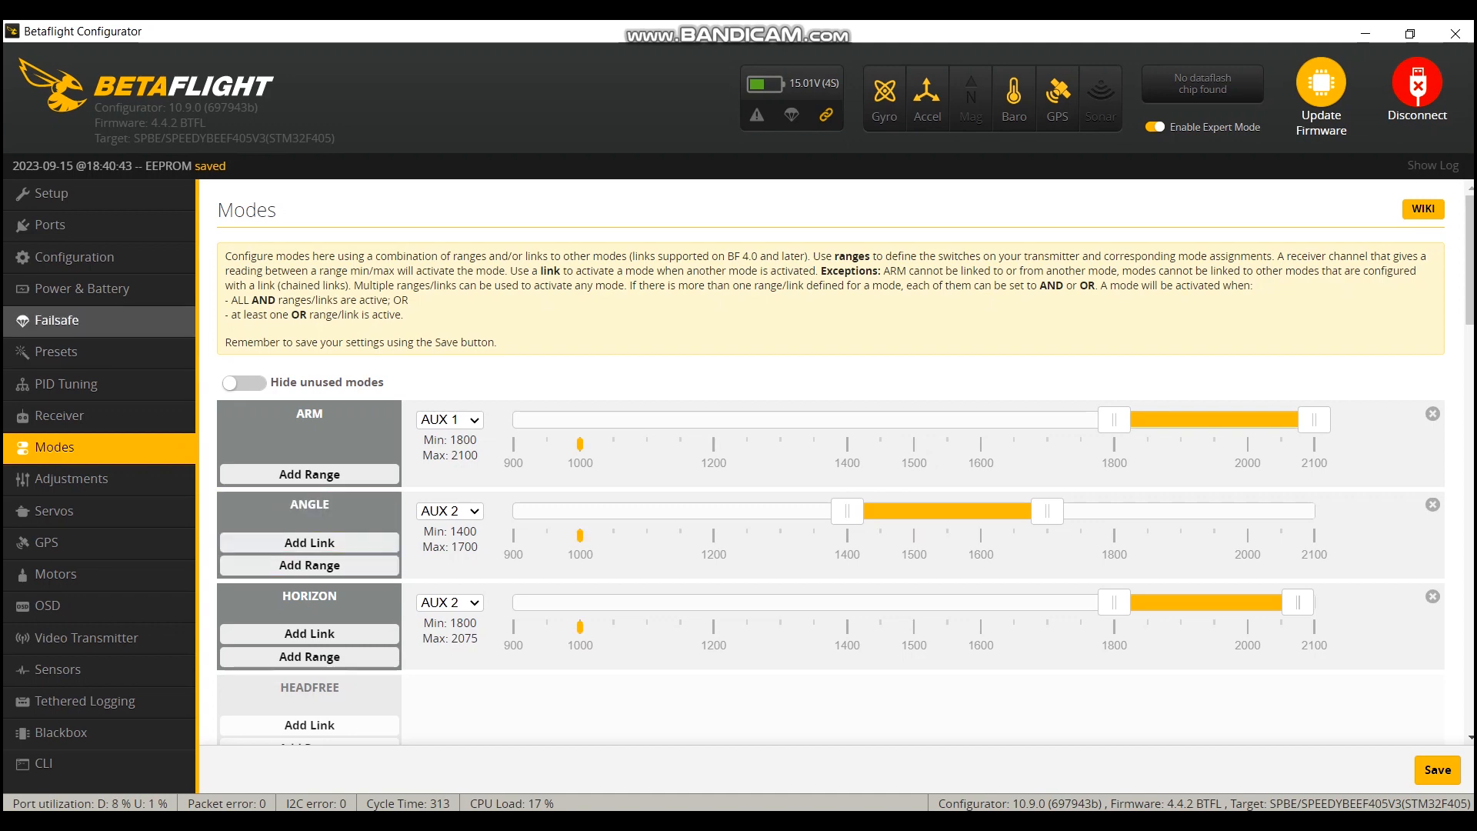
Set the AUX 2 channel fallback in the failsafe settings to Set at 1500, and save and reboot the flight controller
left_click(54, 320)
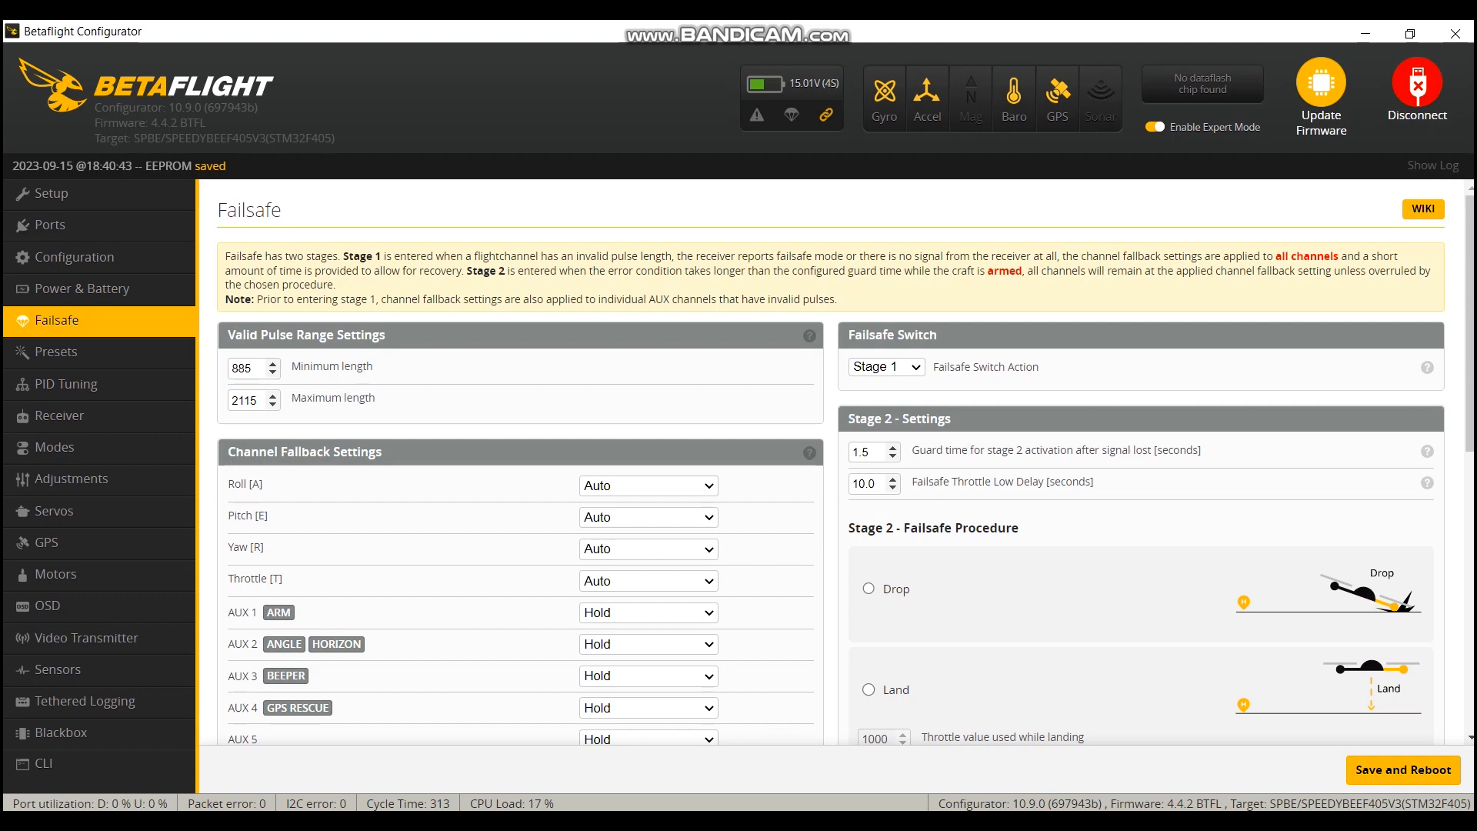
left_click(648, 644)
left_click(608, 677)
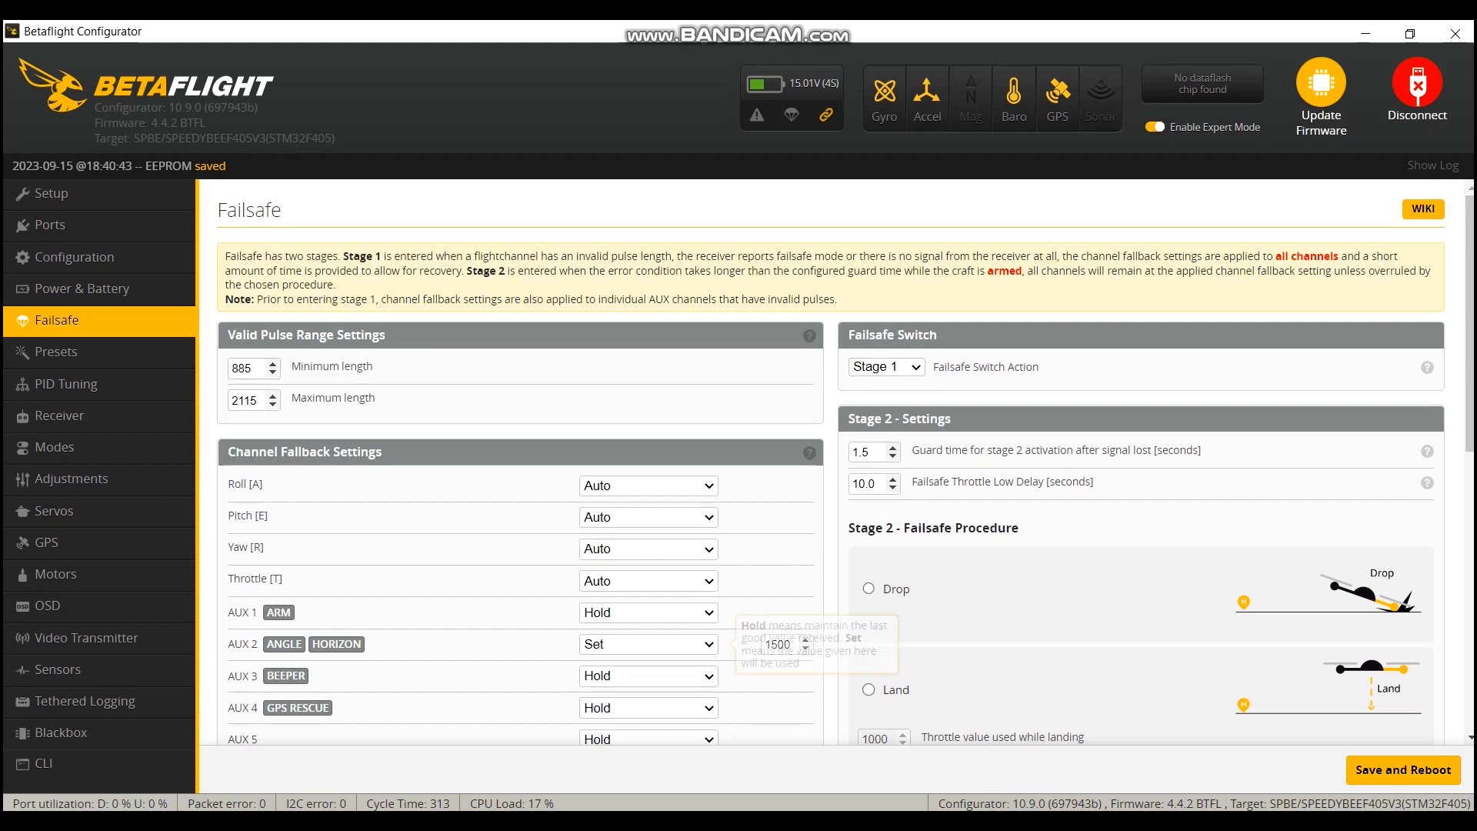
left_click(1404, 770)
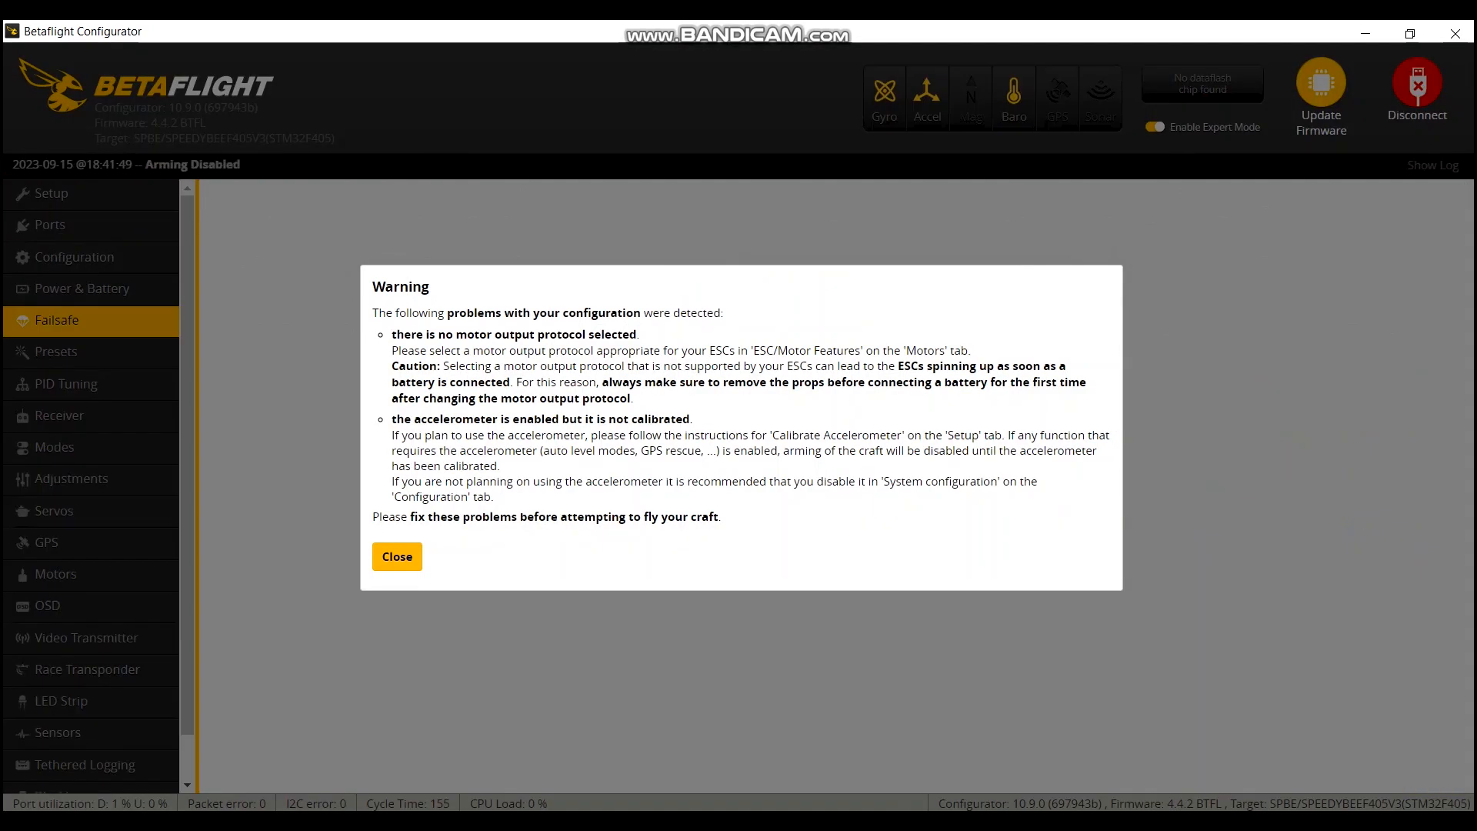
key("Escape")
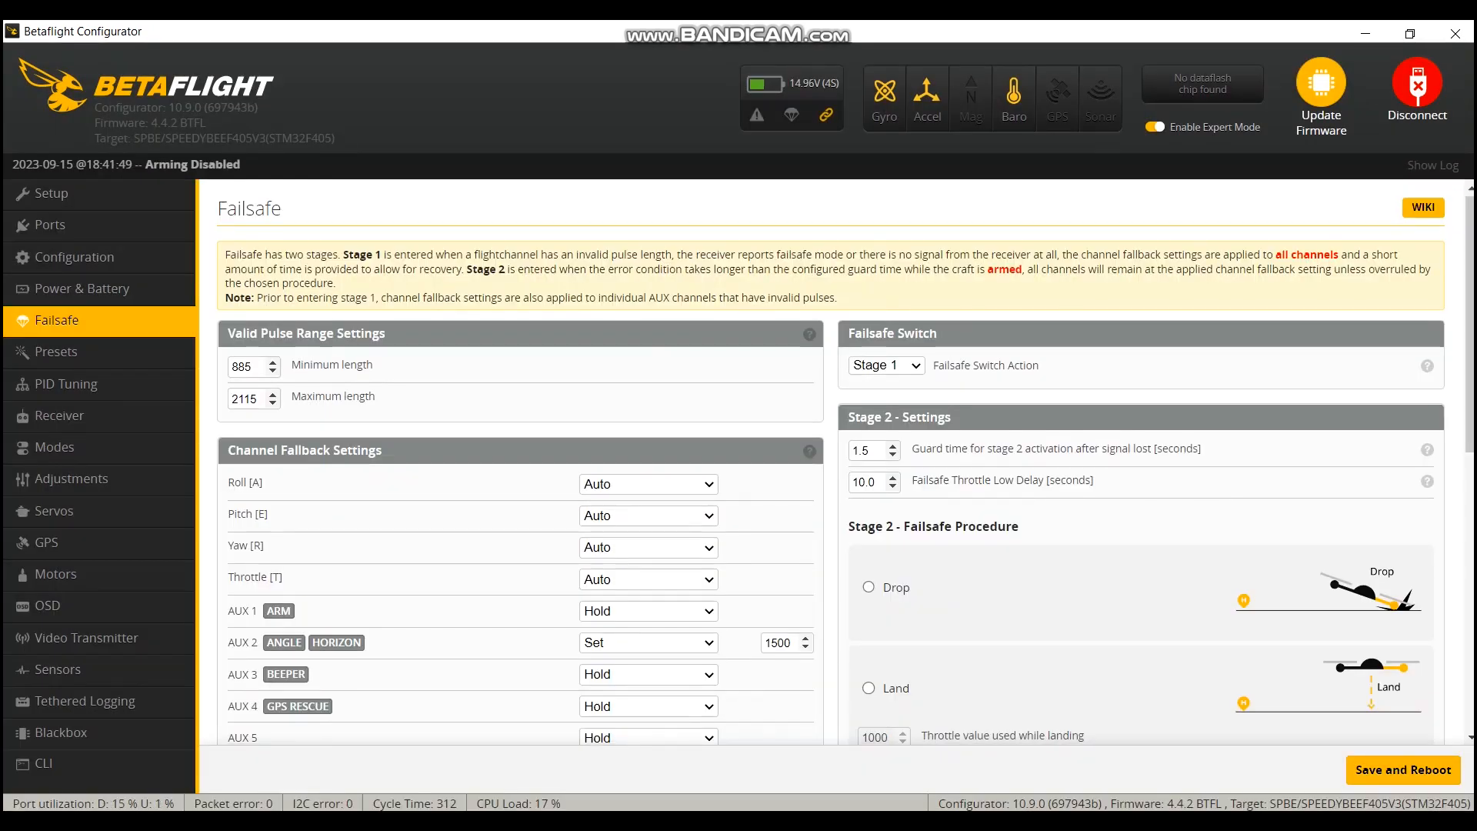
Review the saved channel fallback settings for the AUX channels and open the Setup page
scroll(769, 462, "down", 1)
scroll(769, 461, "down", 1)
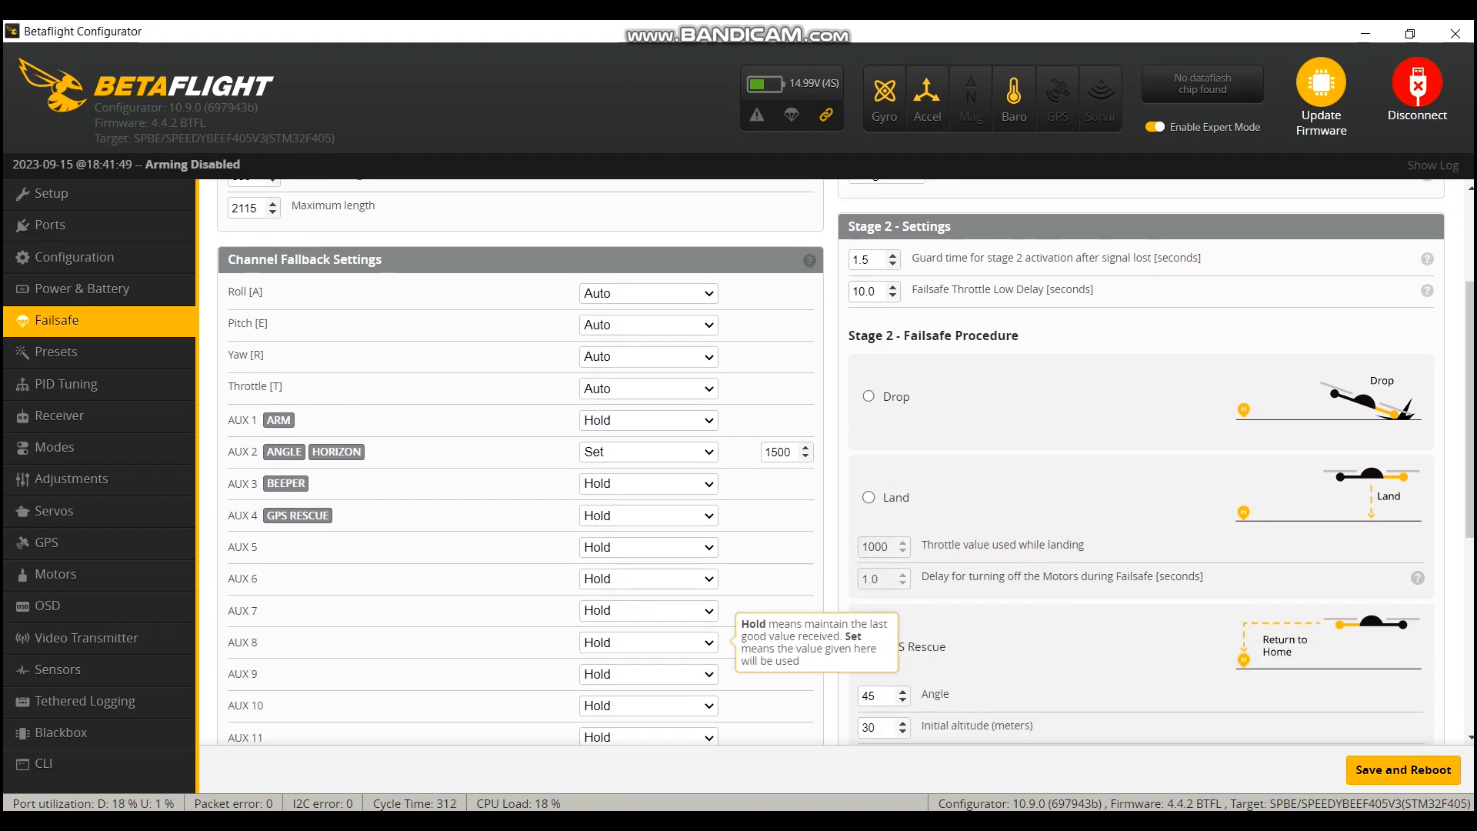
left_click(51, 193)
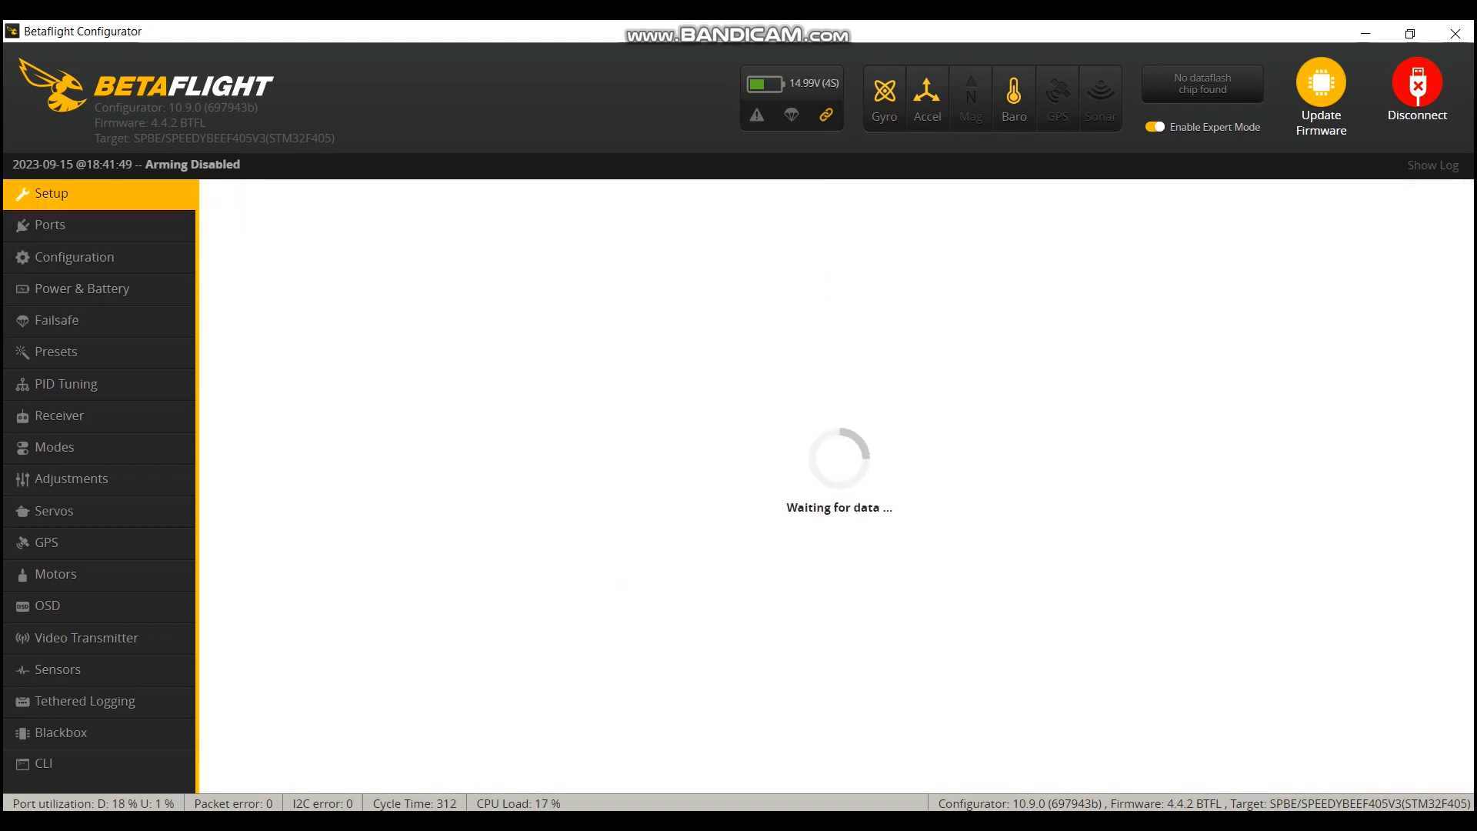